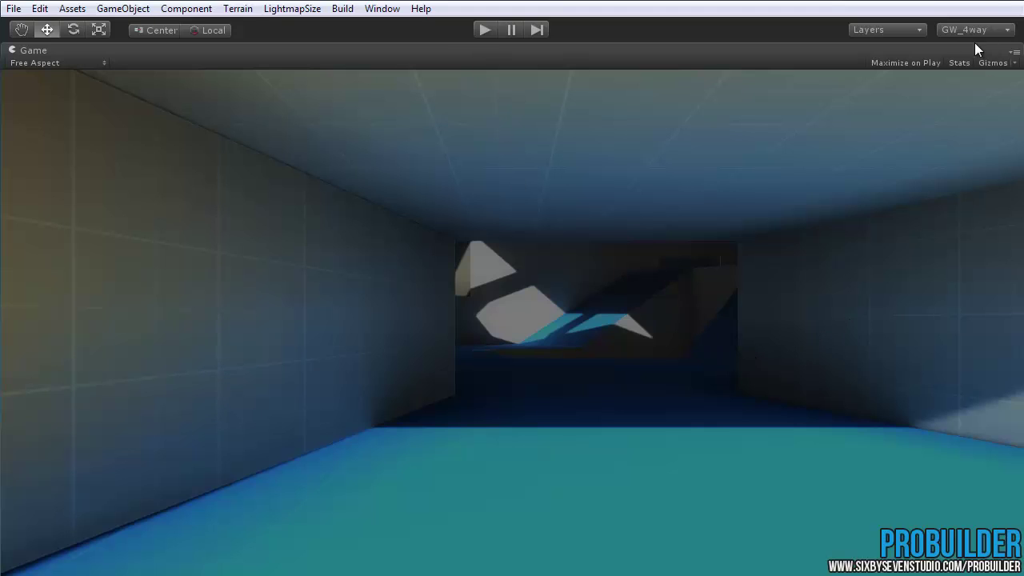
# Show the rendering statistics overlay and play-test the level, walking through the blue-floored rooms to the area under the slanted skylight
pyautogui.click(957, 63)
pyautogui.click(486, 32)
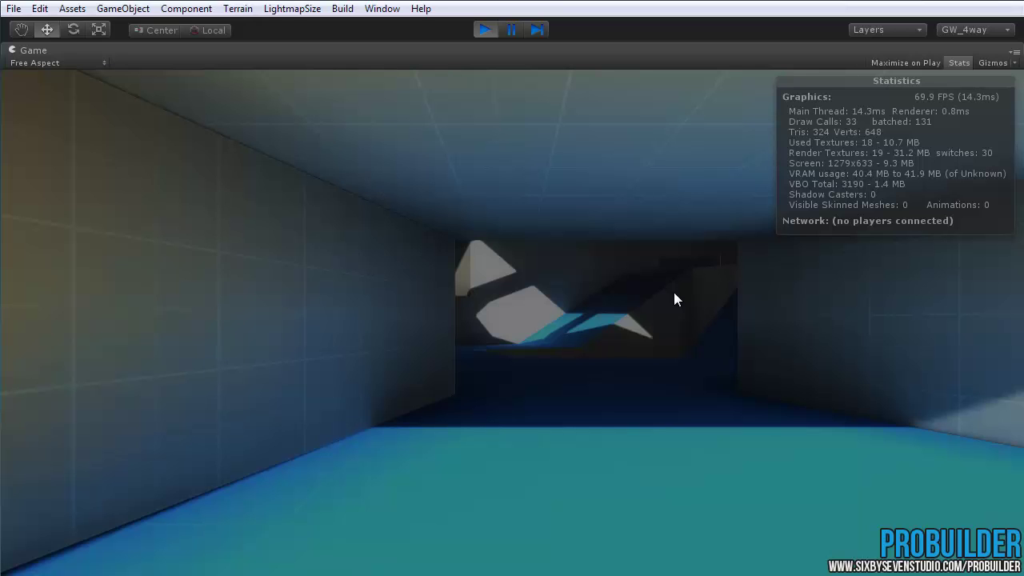
pyautogui.press('w')
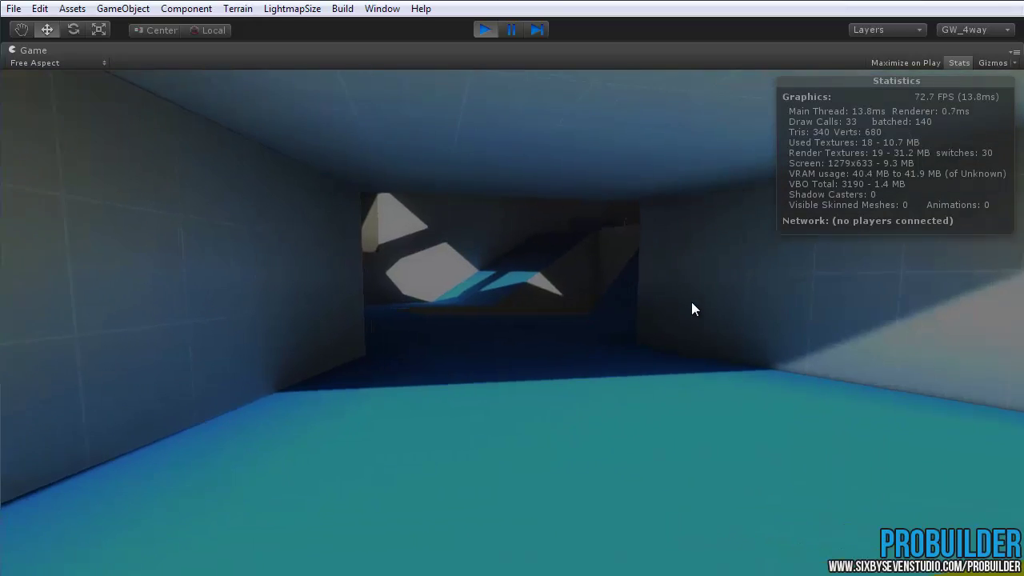
pyautogui.press('w')
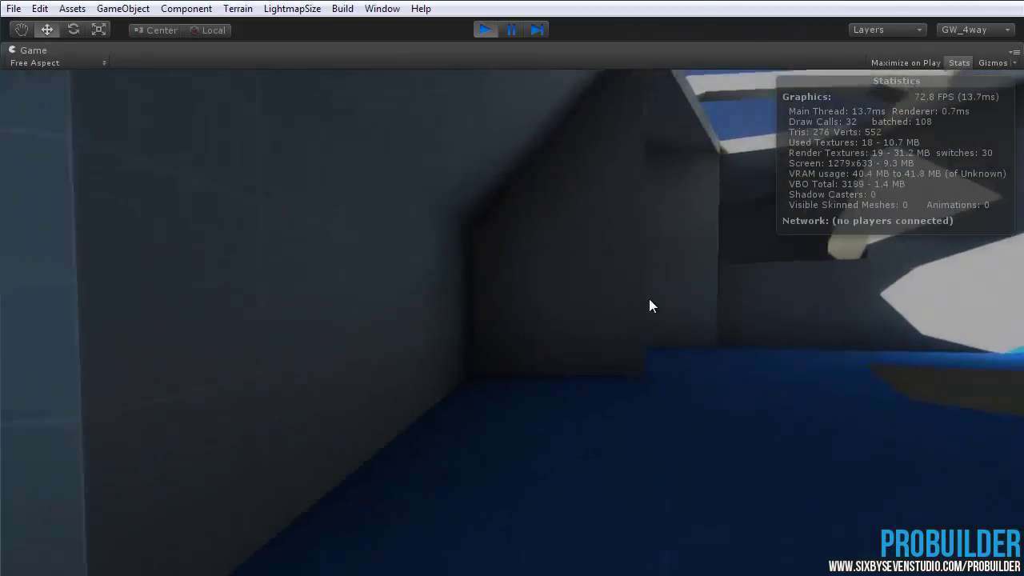
pyautogui.press('w')
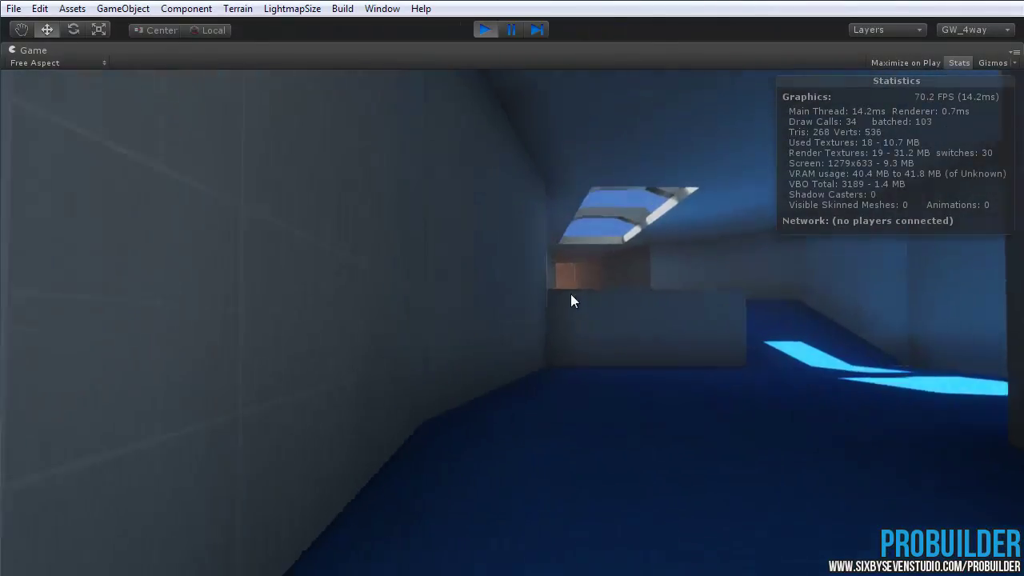
pyautogui.press('w')
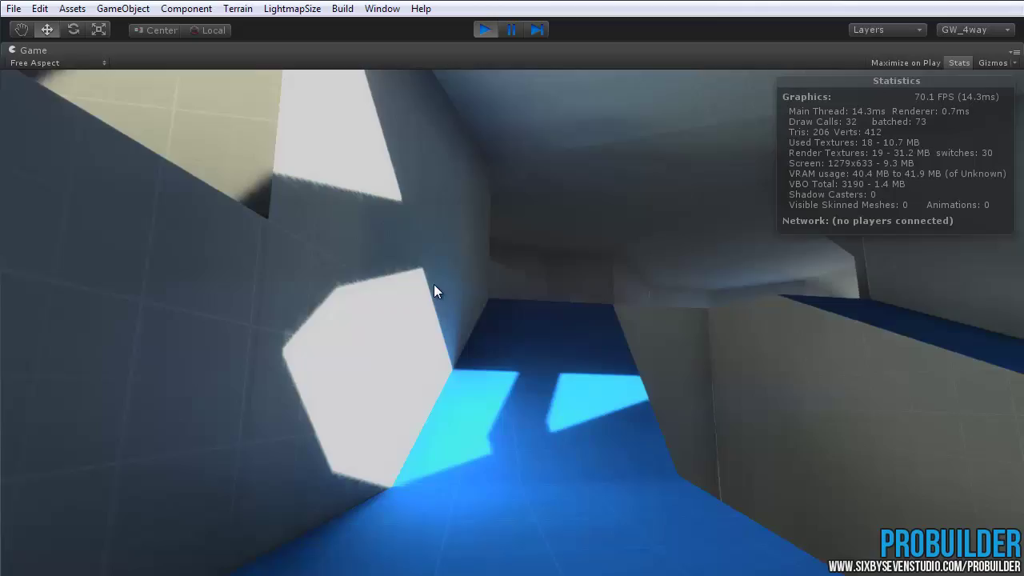
pyautogui.press('w')
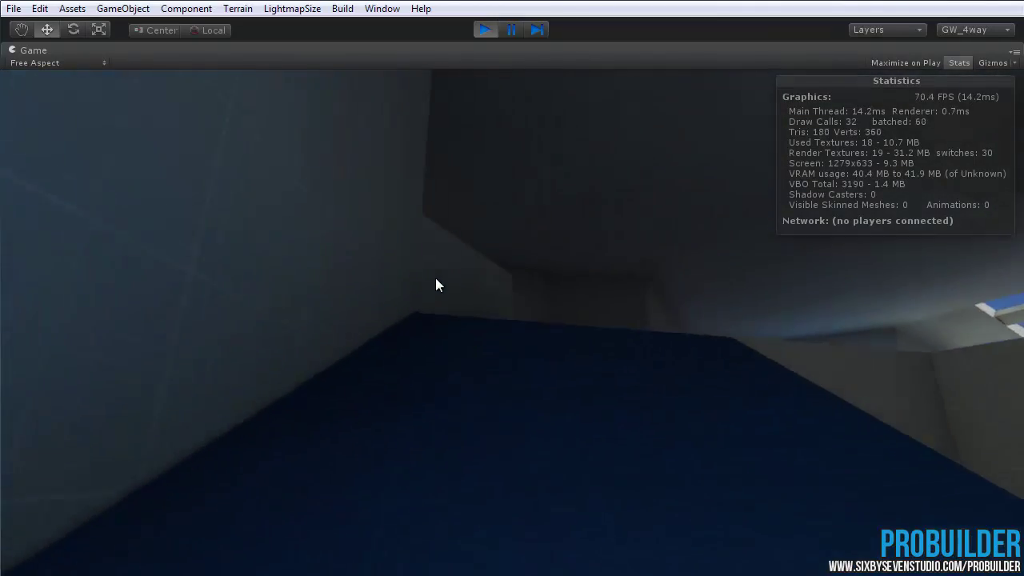
pyautogui.press('w')
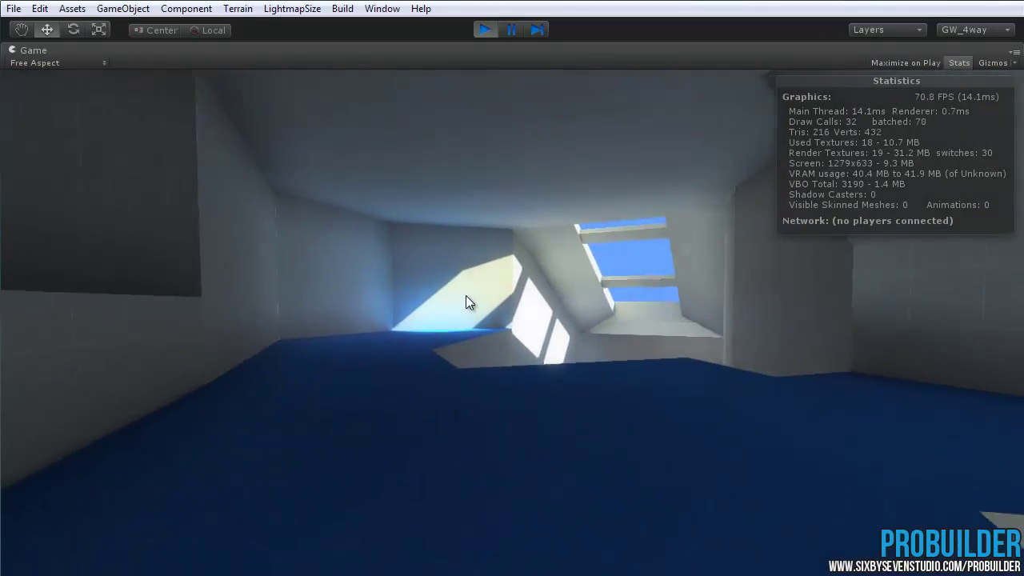
pyautogui.press('w')
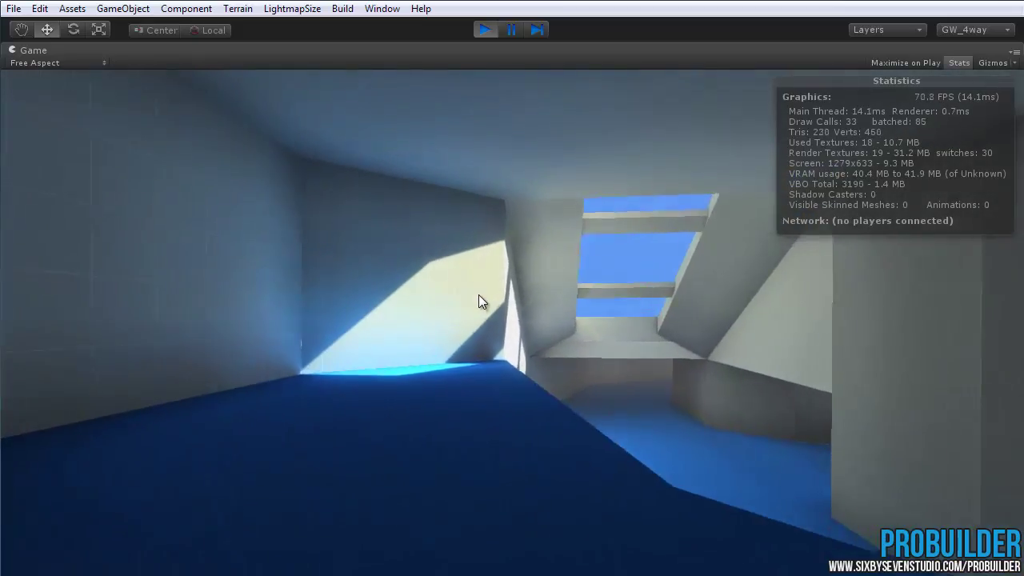
pyautogui.press('w')
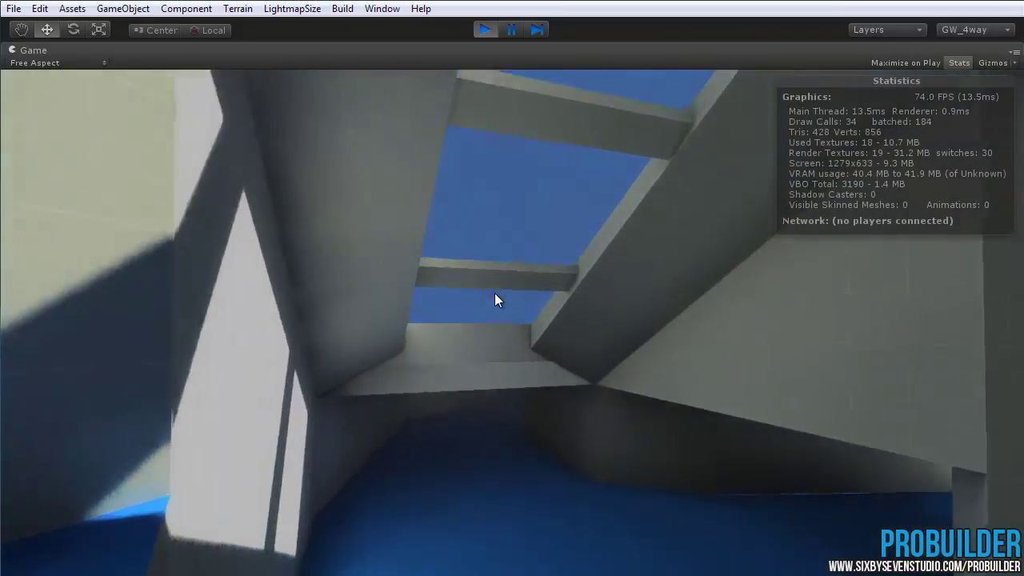
# Walk up the blue ramp and on through the orange-floored rooms to the corridor opening outdoors, examining lighting and draw calls
pyautogui.press('w')
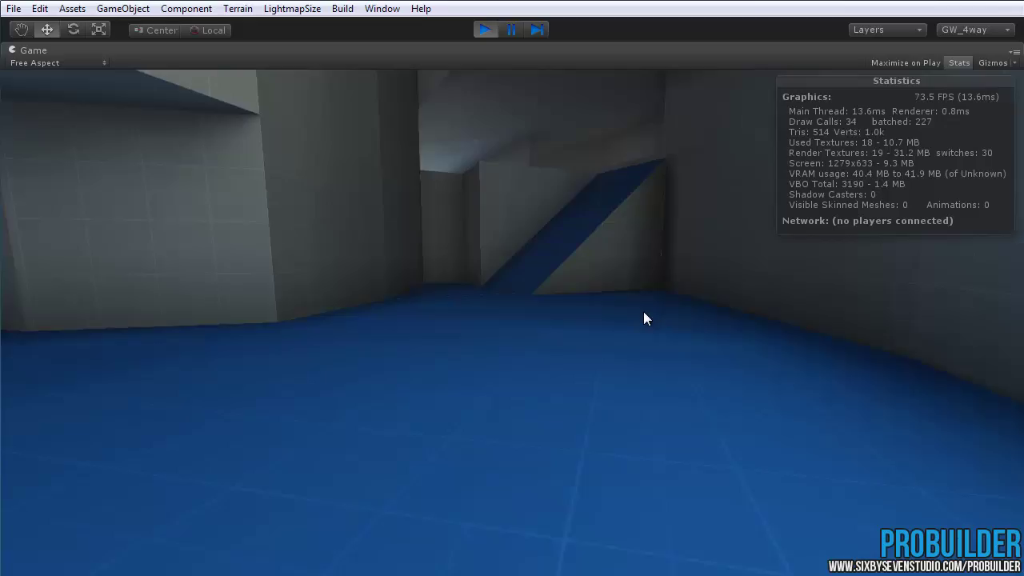
pyautogui.press('w')
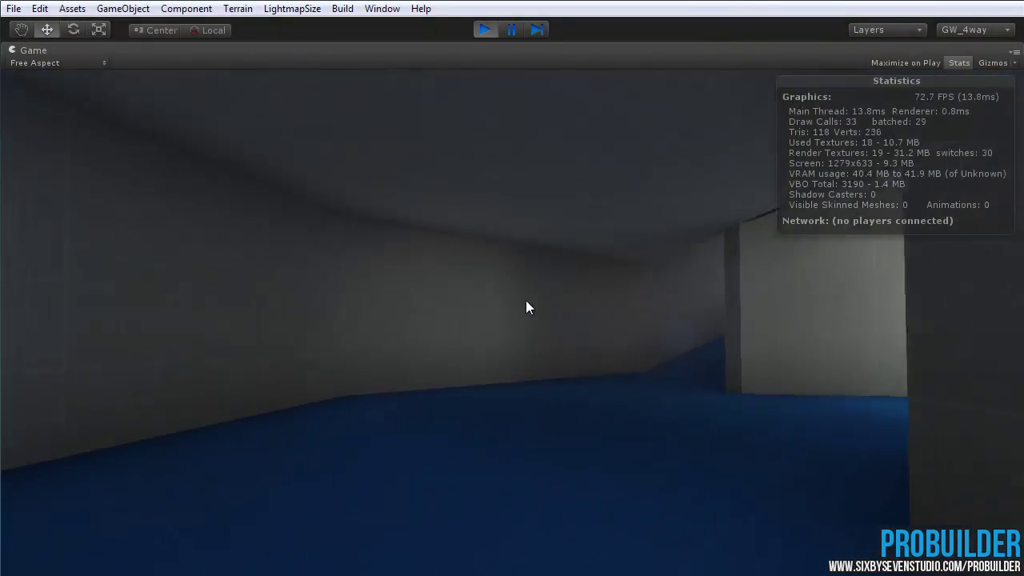
pyautogui.press('w')
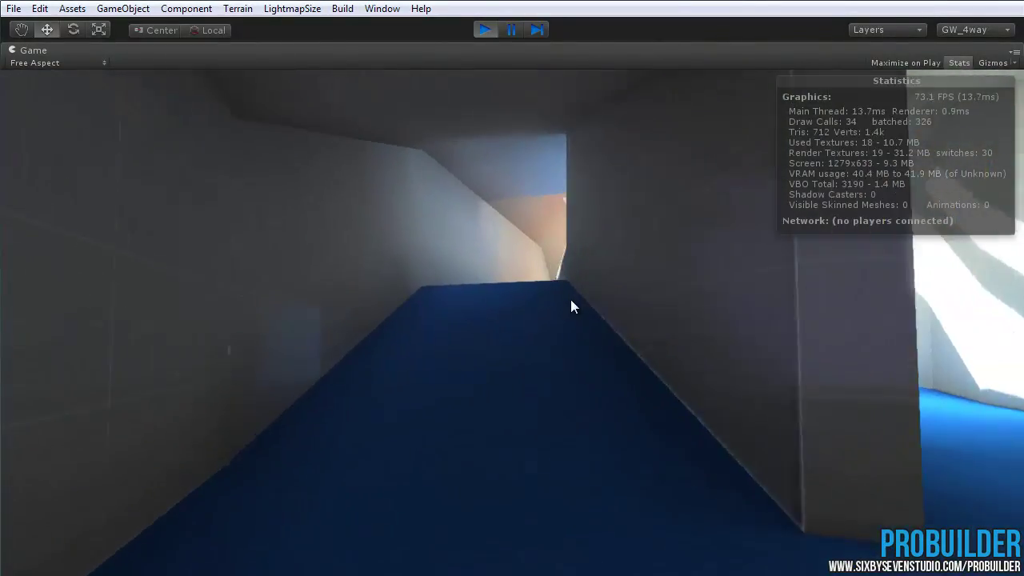
pyautogui.press('w')
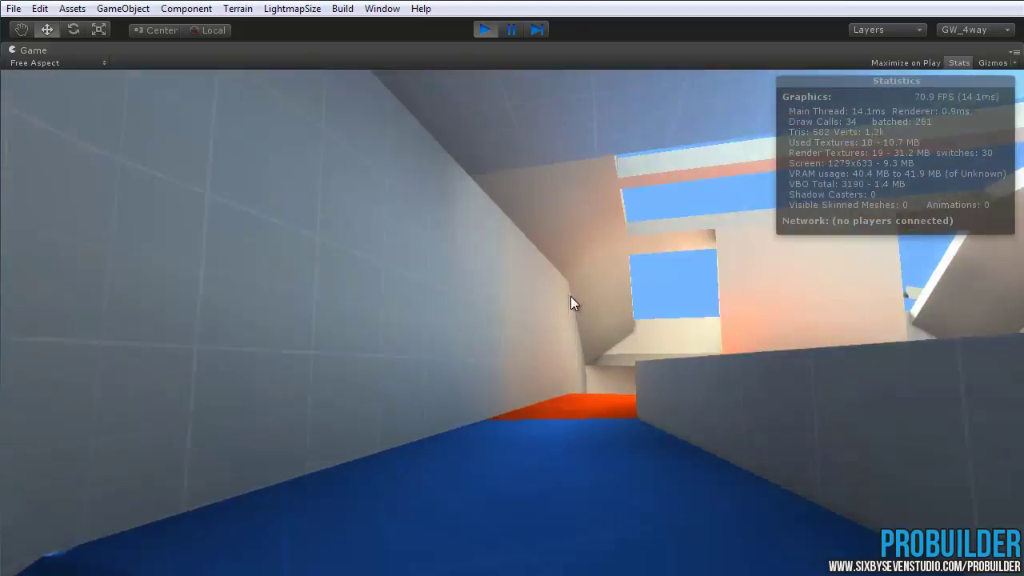
pyautogui.press('w')
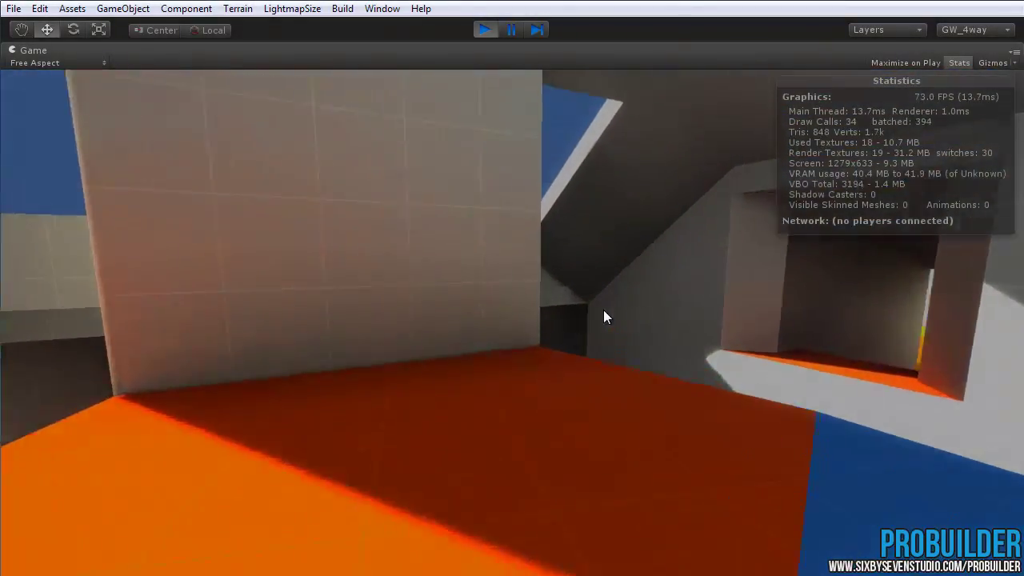
pyautogui.press('w')
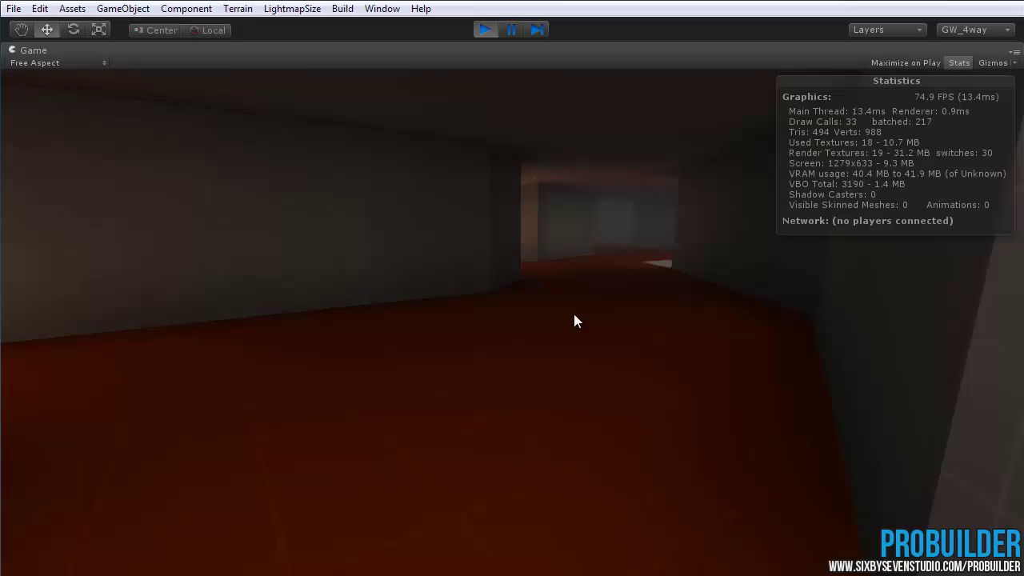
pyautogui.press('w')
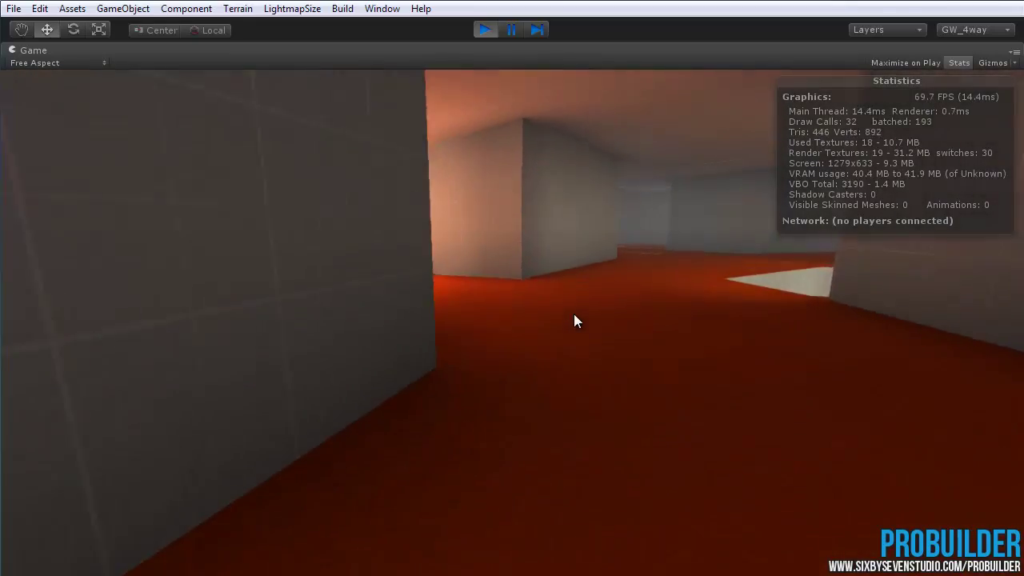
pyautogui.press('w')
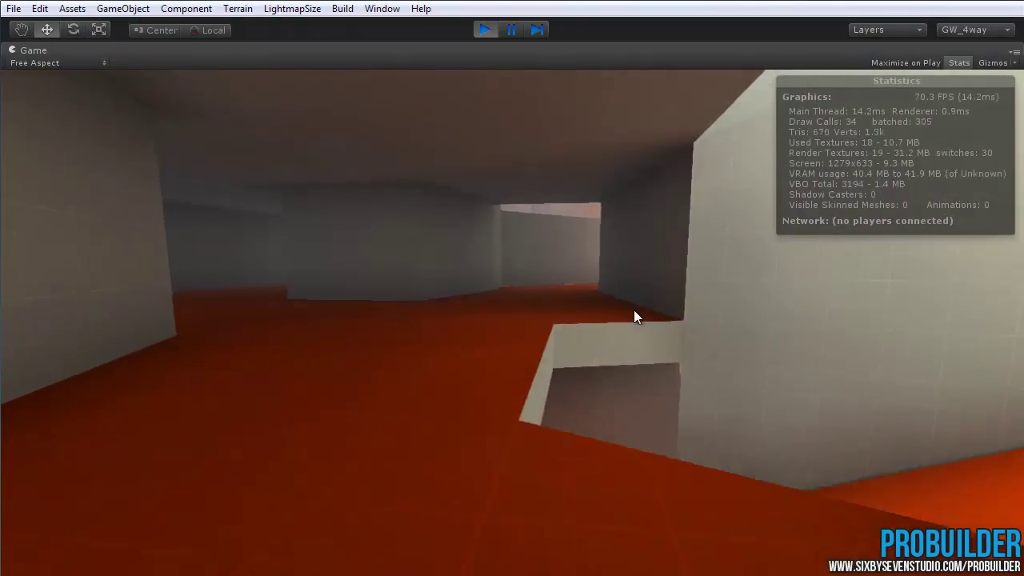
pyautogui.press('w')
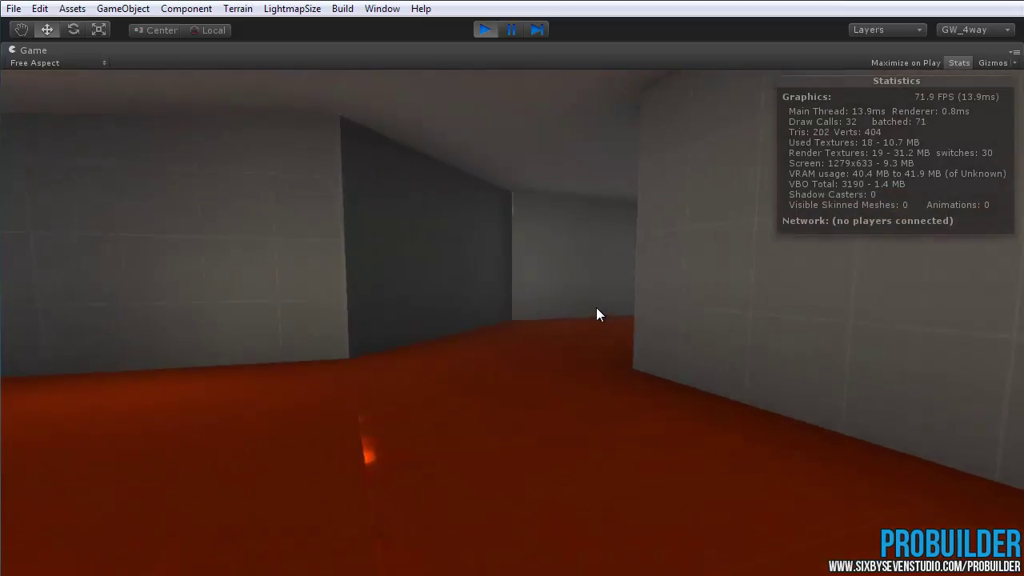
# Drop into the yellow-floored courtyard and walk through its far doorway back into the blue-floored interior, checking rendering performance
pyautogui.press('w')
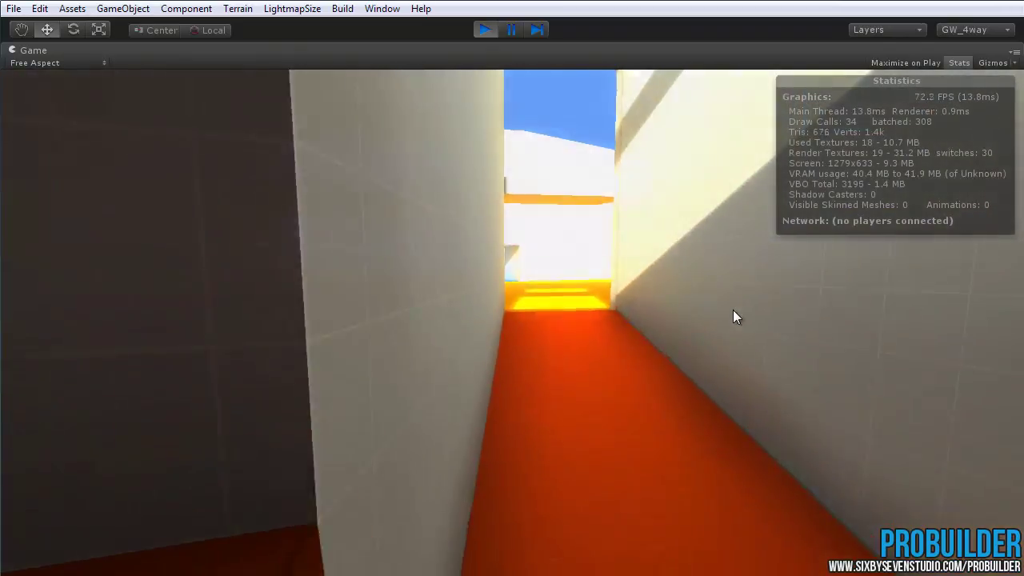
pyautogui.press('w')
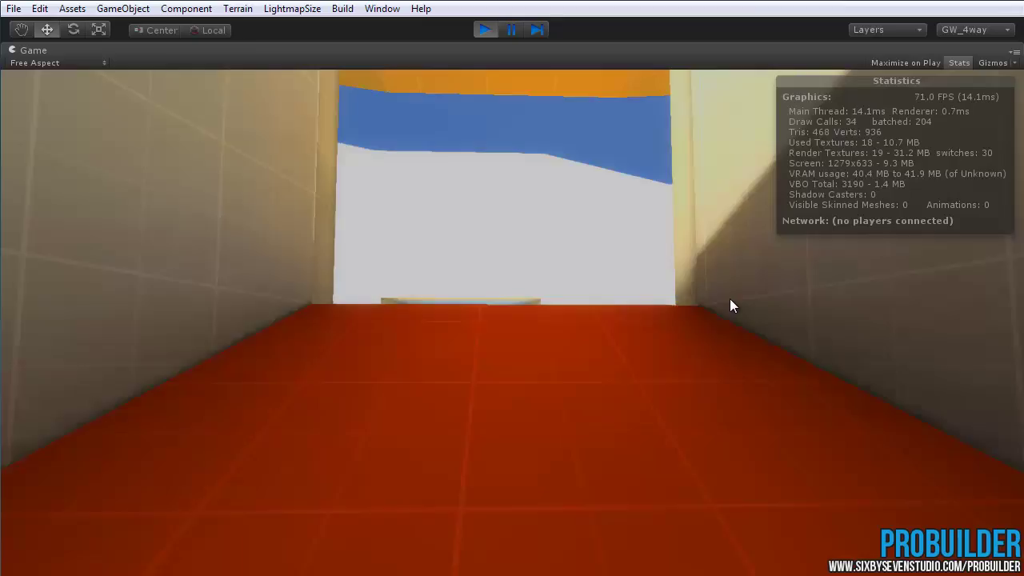
pyautogui.press('w')
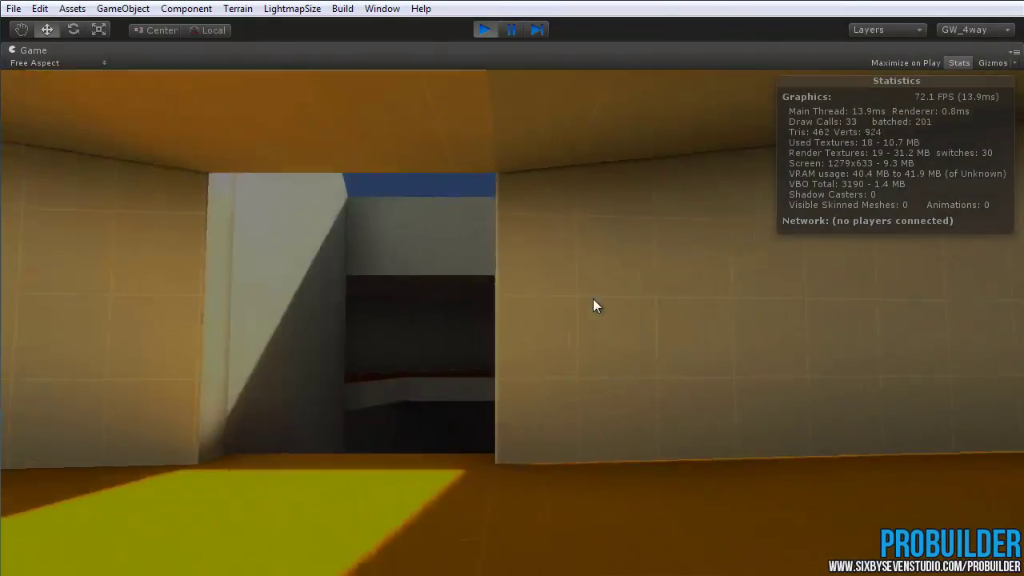
pyautogui.press('w')
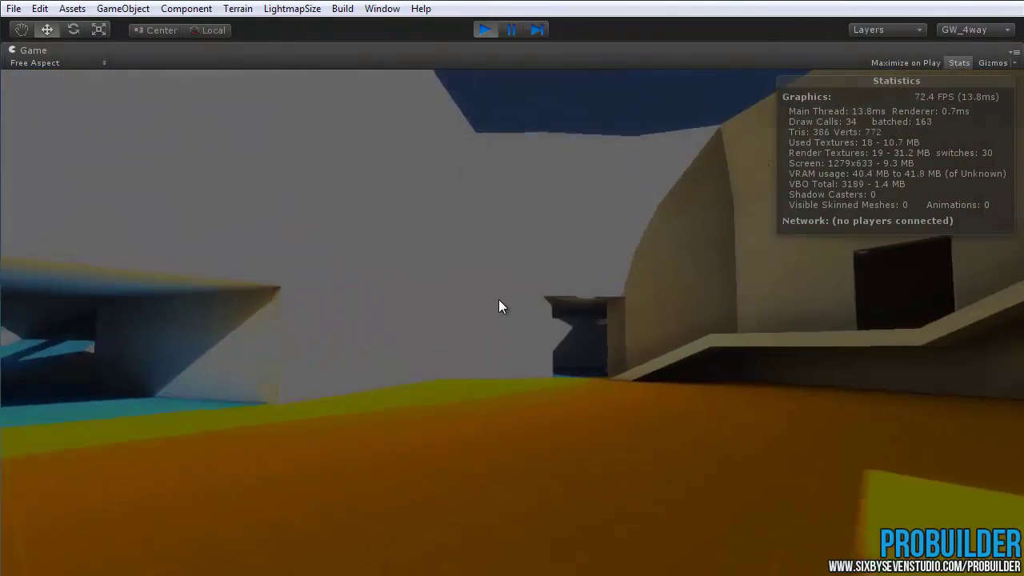
pyautogui.press('w')
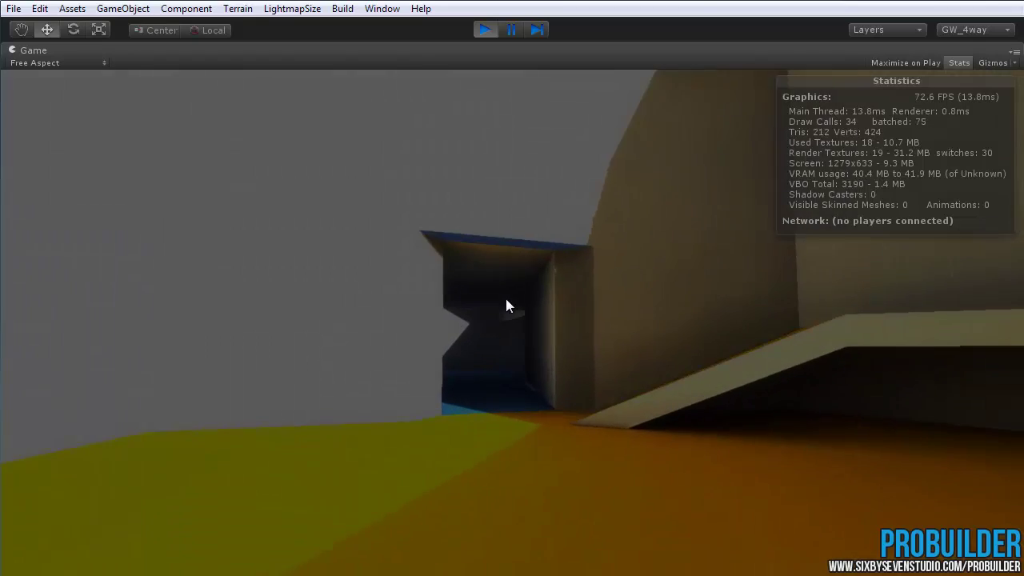
pyautogui.press('w')
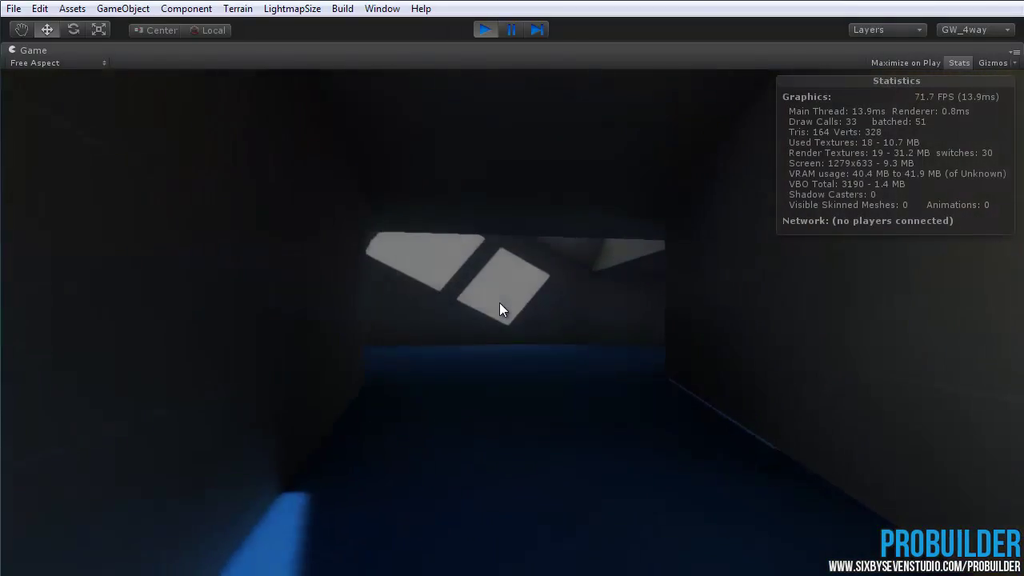
# Explore the skylit blue-floored hall, climb its ramp to the orange-floored upper area, and end the play test
pyautogui.press('w')
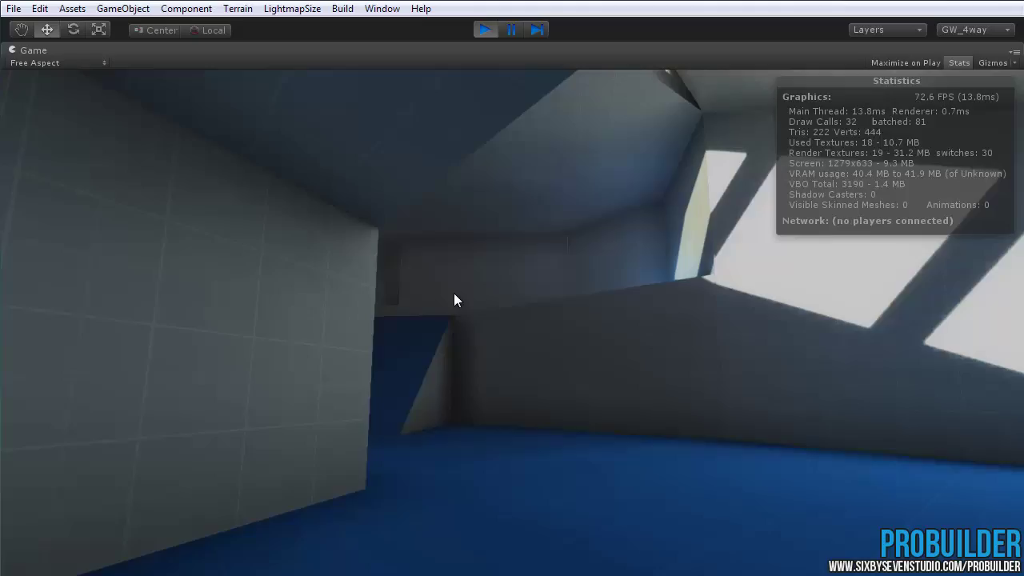
pyautogui.press('w')
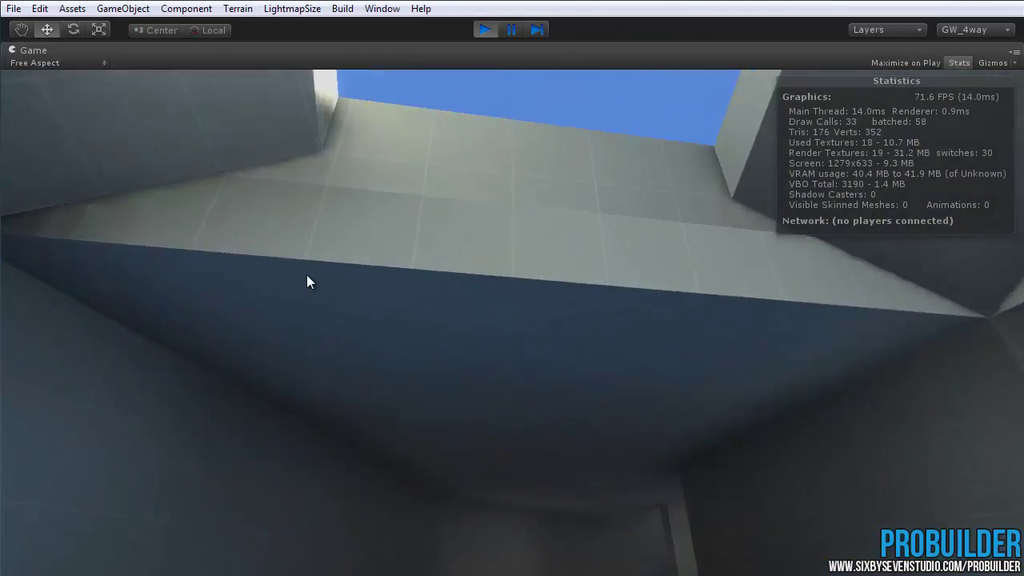
pyautogui.press('w')
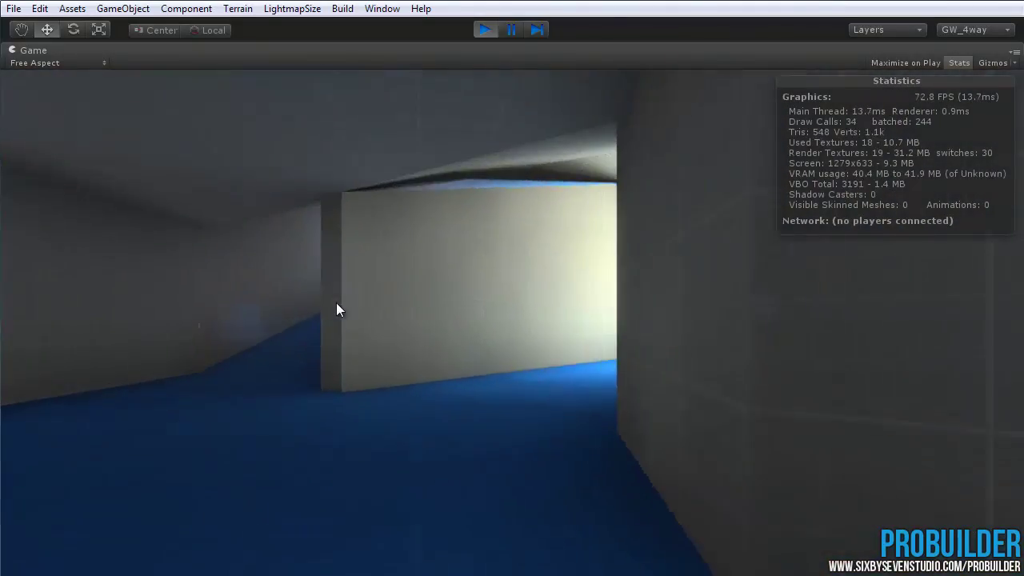
pyautogui.press('w')
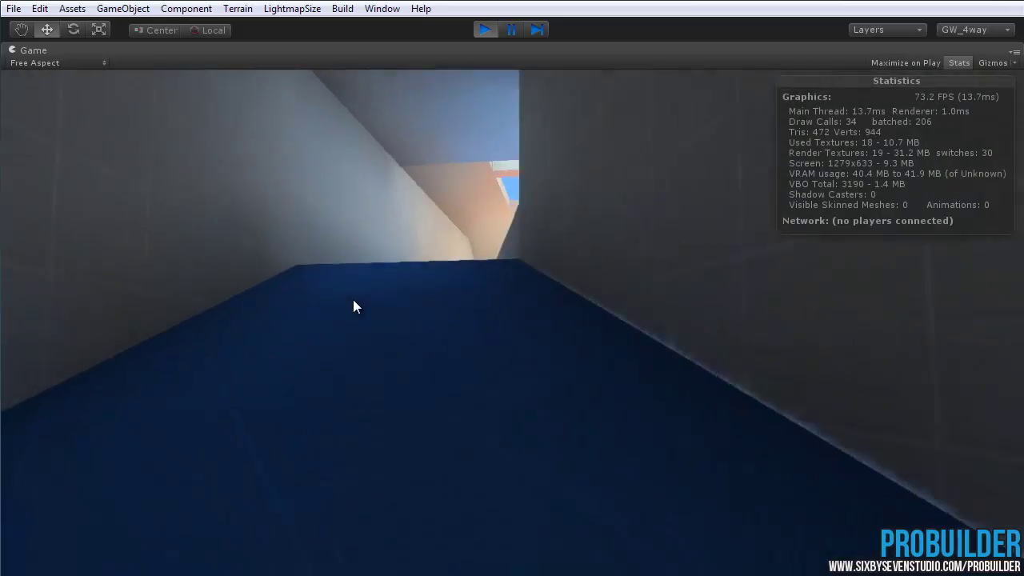
pyautogui.press('w')
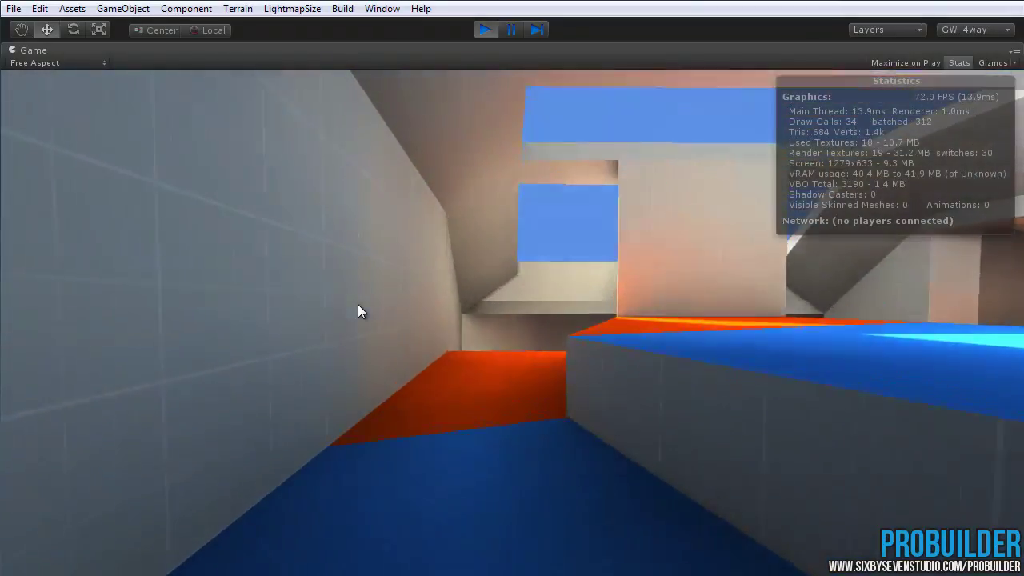
pyautogui.press('w')
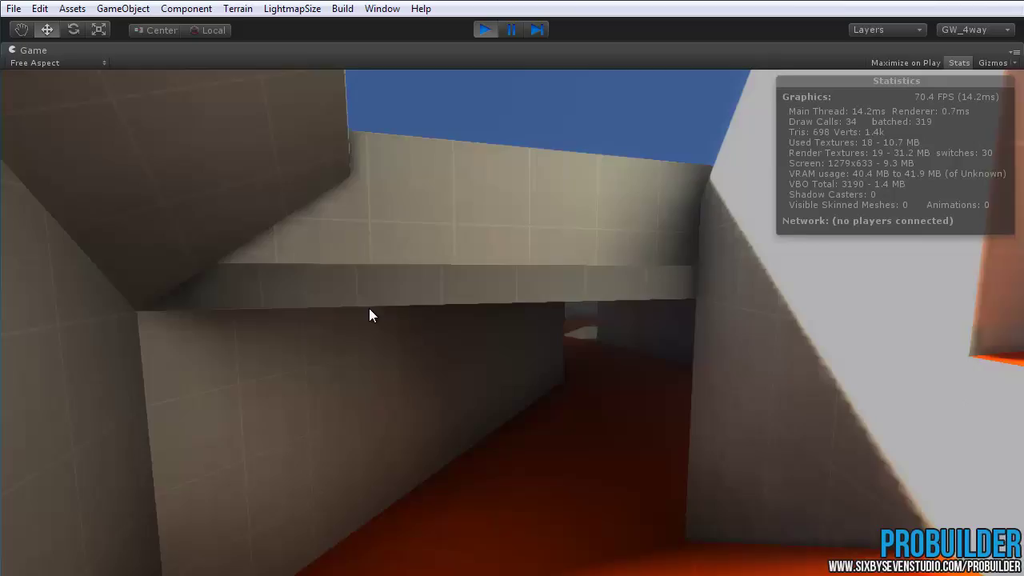
pyautogui.press('w')
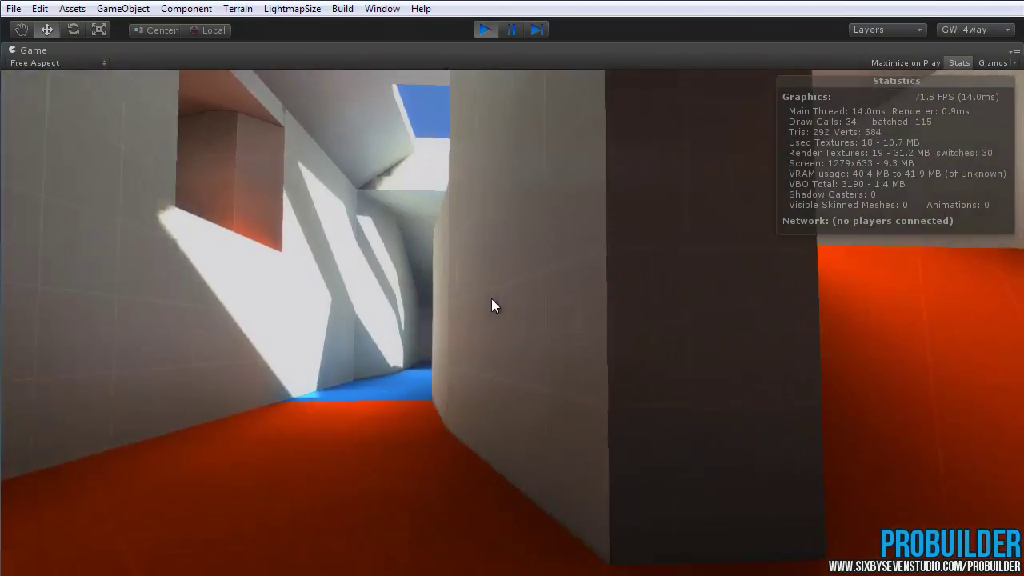
pyautogui.press('w')
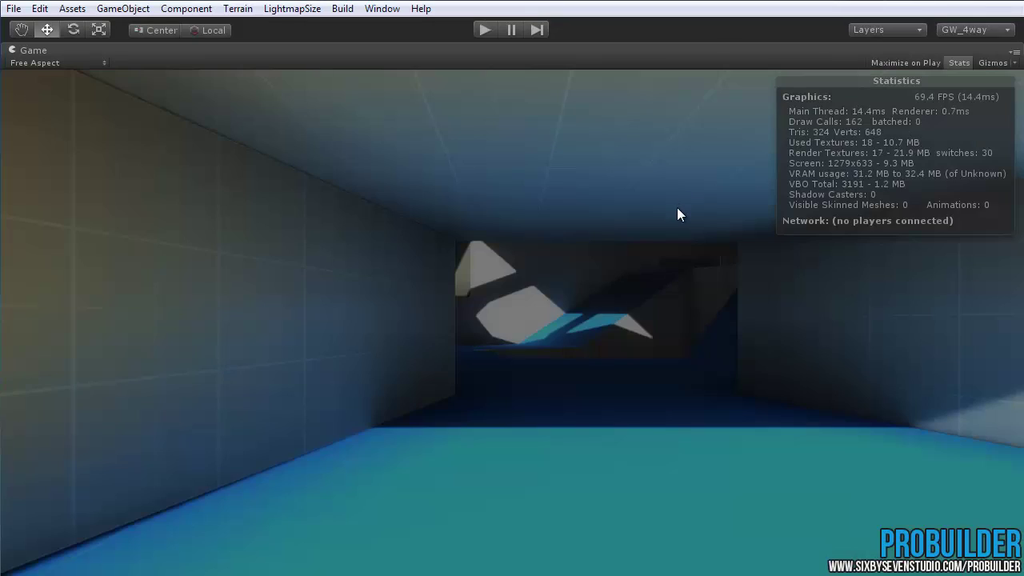
# Restore the full editor layout and select the First Person Controller's Main Camera to view its Bloom And Lens Flares settings
pyautogui.hotkey('ctrl', 'p')
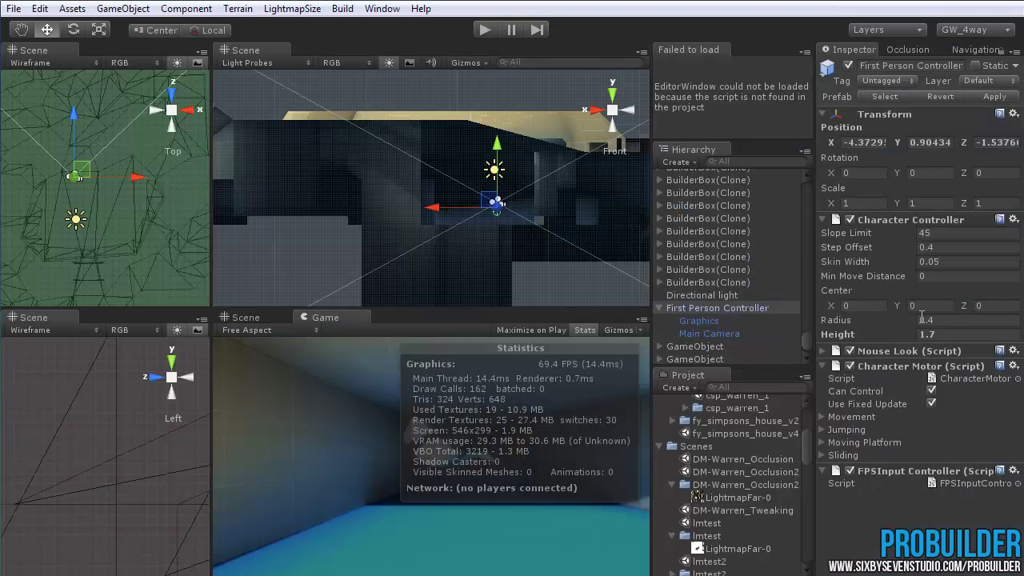
pyautogui.moveTo(807, 343); pyautogui.dragTo(808, 355)
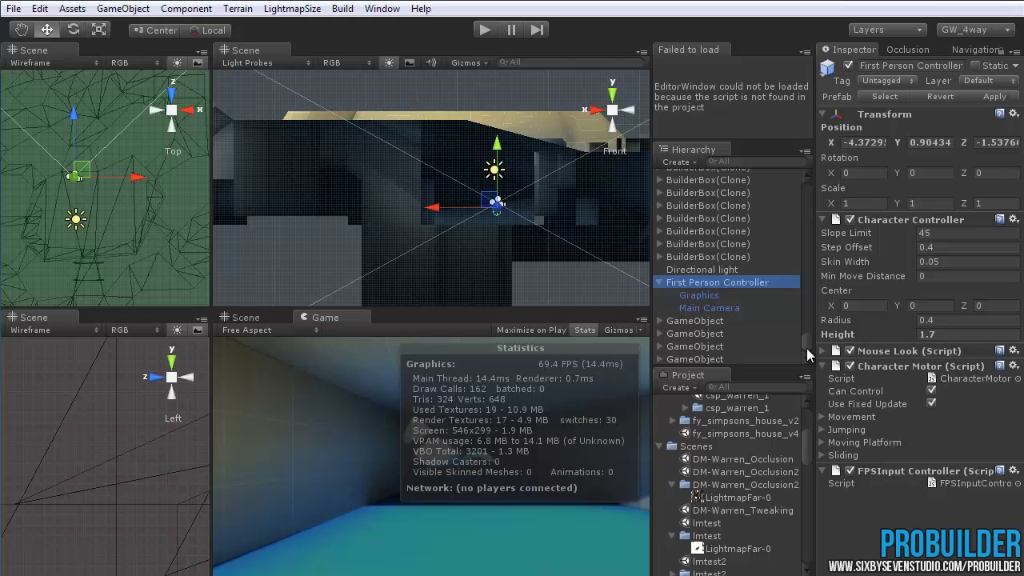
pyautogui.click(742, 310)
pyautogui.scroll(-5, 899, 356)
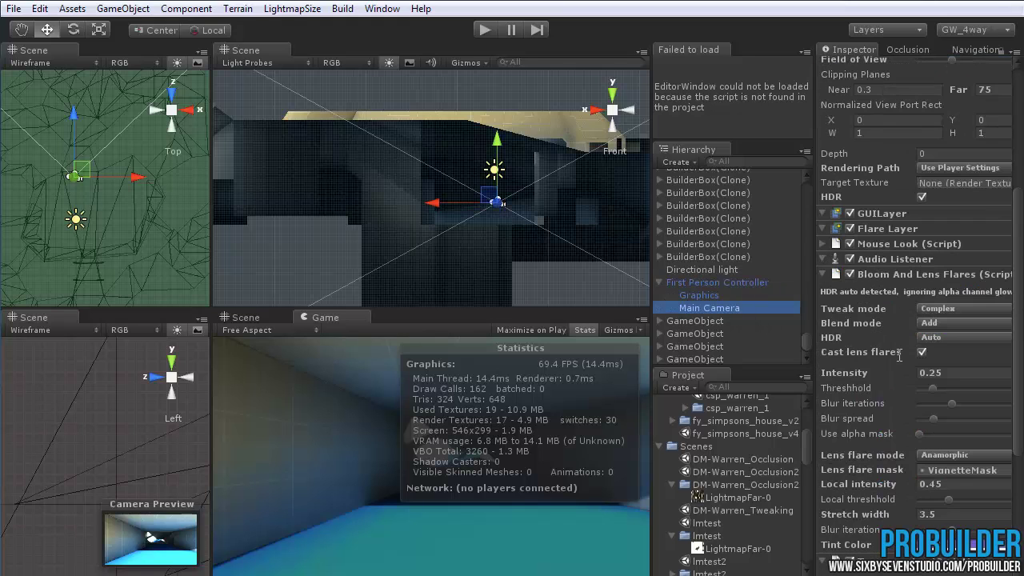
# Disable the Main Camera's Bloom And Lens Flares, Tonemapping and Antialiasing As Post Effect scripts
pyautogui.click(850, 274)
pyautogui.scroll(-4, 886, 365)
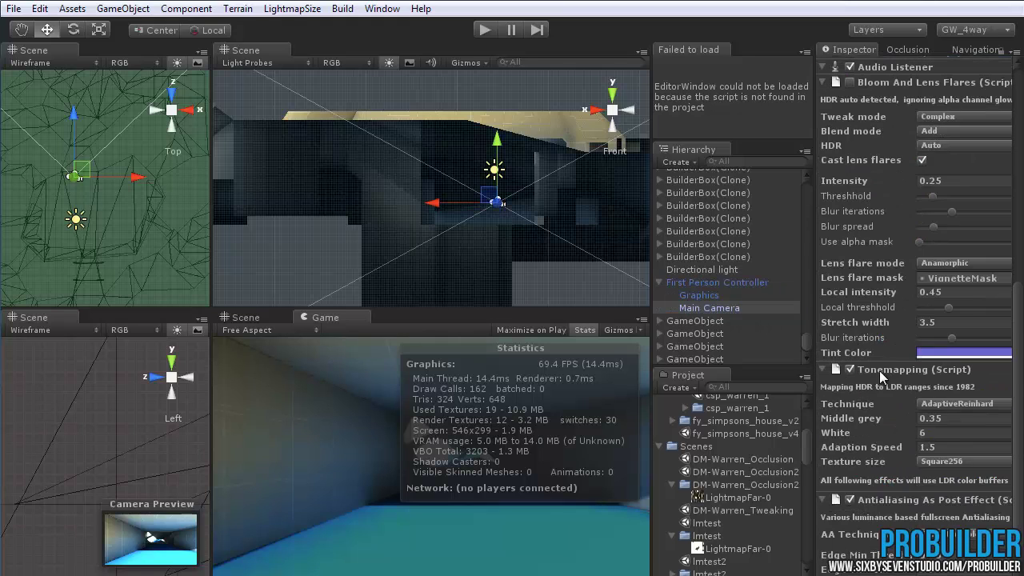
pyautogui.click(850, 370)
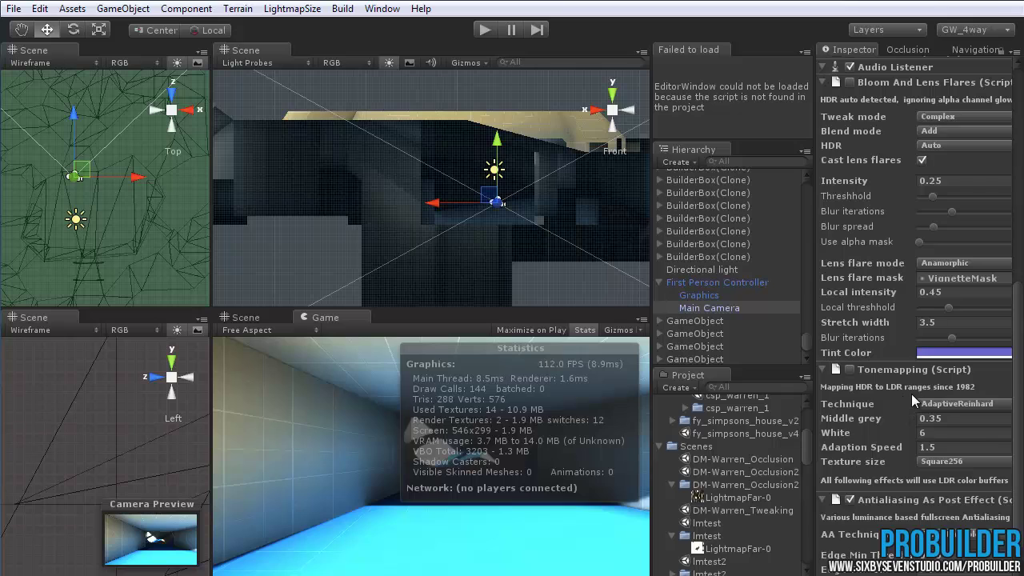
pyautogui.scroll(-1, 911, 394)
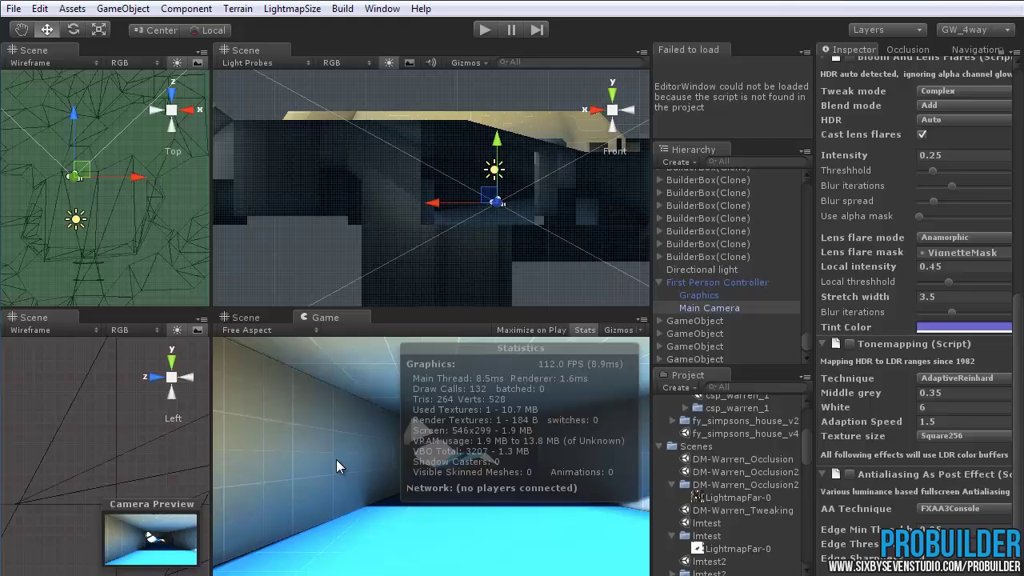
# Play-test the level in a maximized Game view, walking out of the red-floored corridor across the yellow-floored courtyard towards the blue doorway
pyautogui.hotkey('shift', 'space')
pyautogui.click(487, 32)
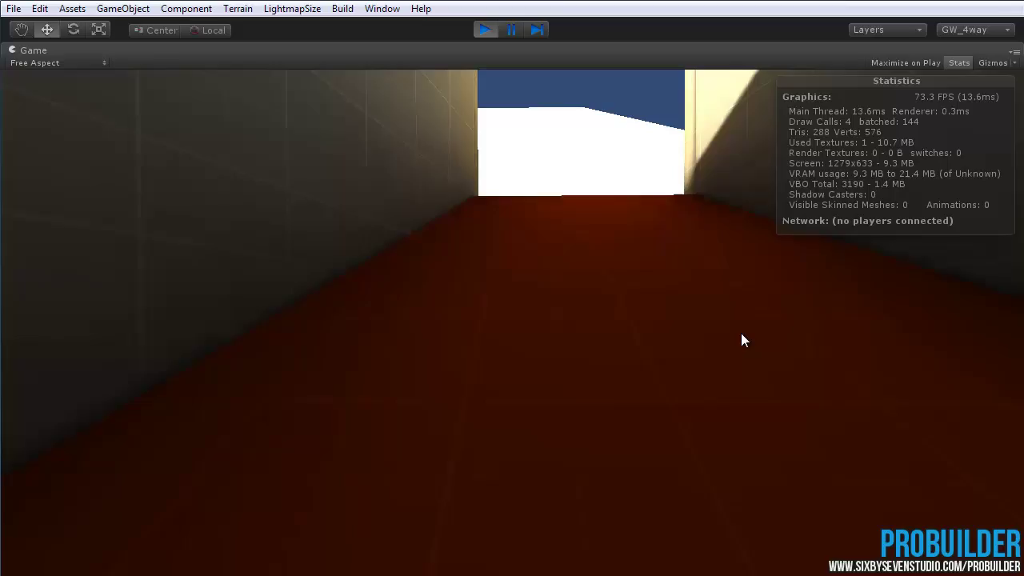
pyautogui.press('w')
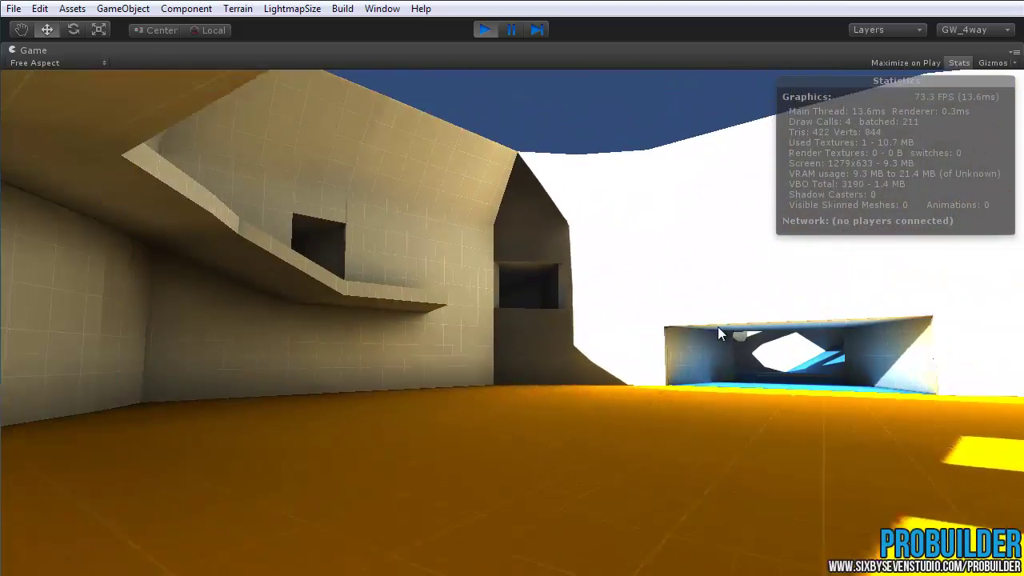
pyautogui.press('w')
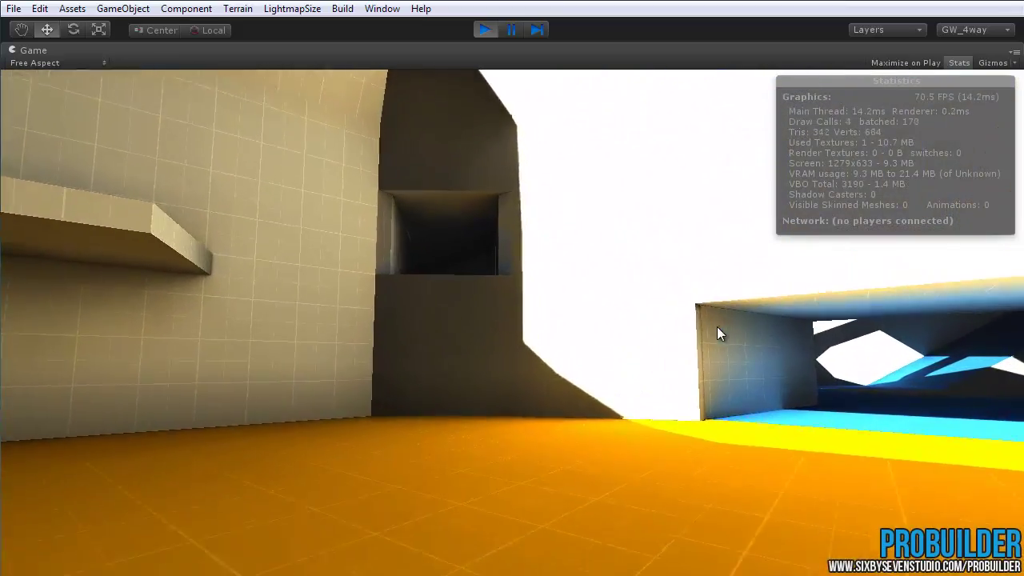
# Walk through the blue passage into the dark blue-floored hall, examine its lighting without image effects, and end the play test
pyautogui.press('w')
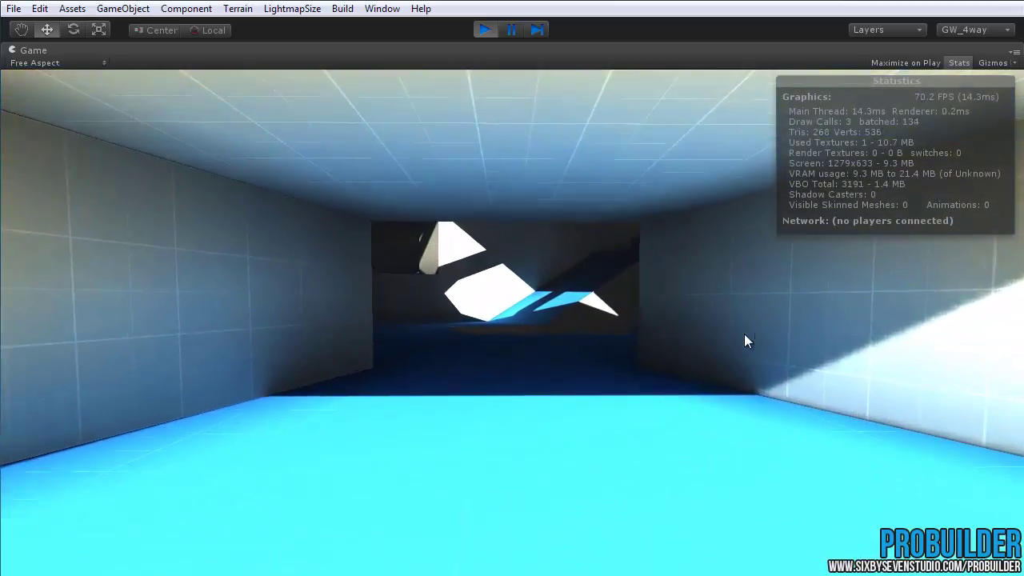
pyautogui.press('w')
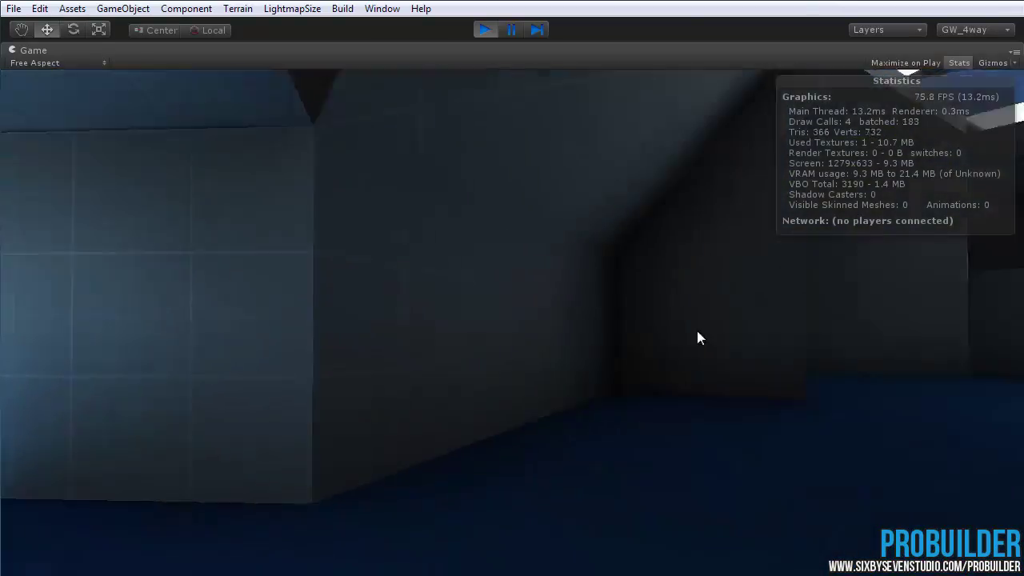
pyautogui.press('w')
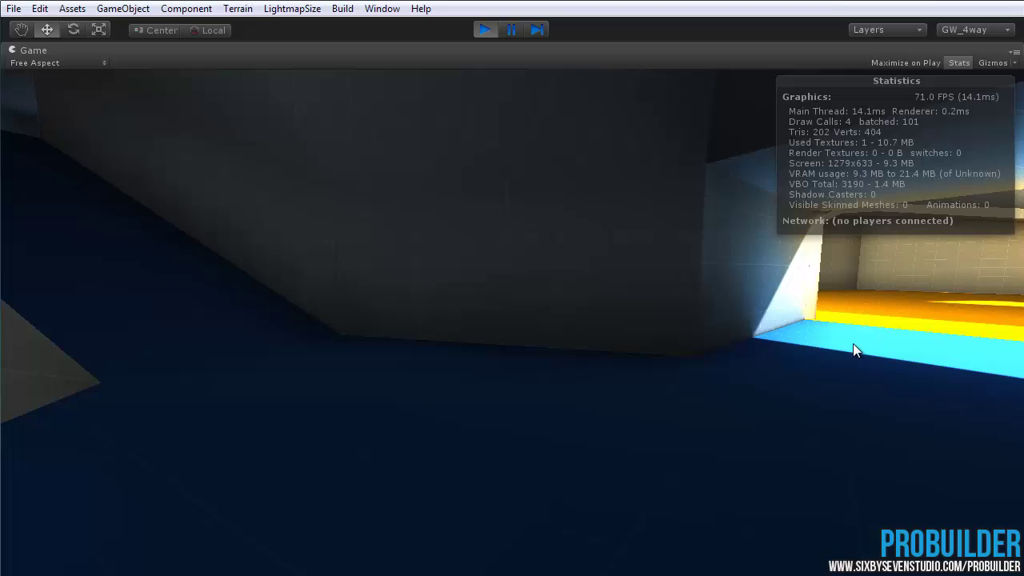
pyautogui.press('w')
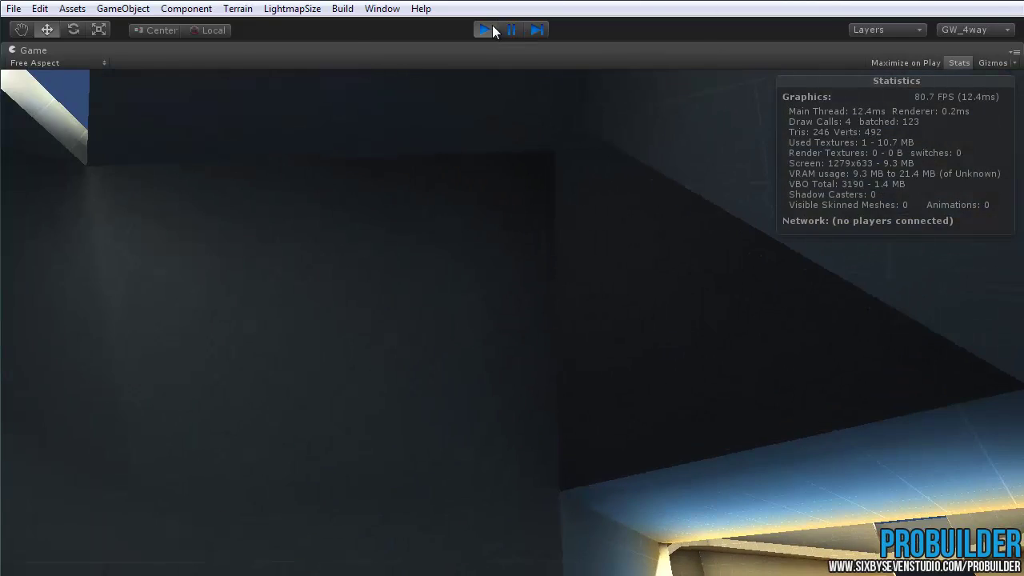
pyautogui.click(485, 29)
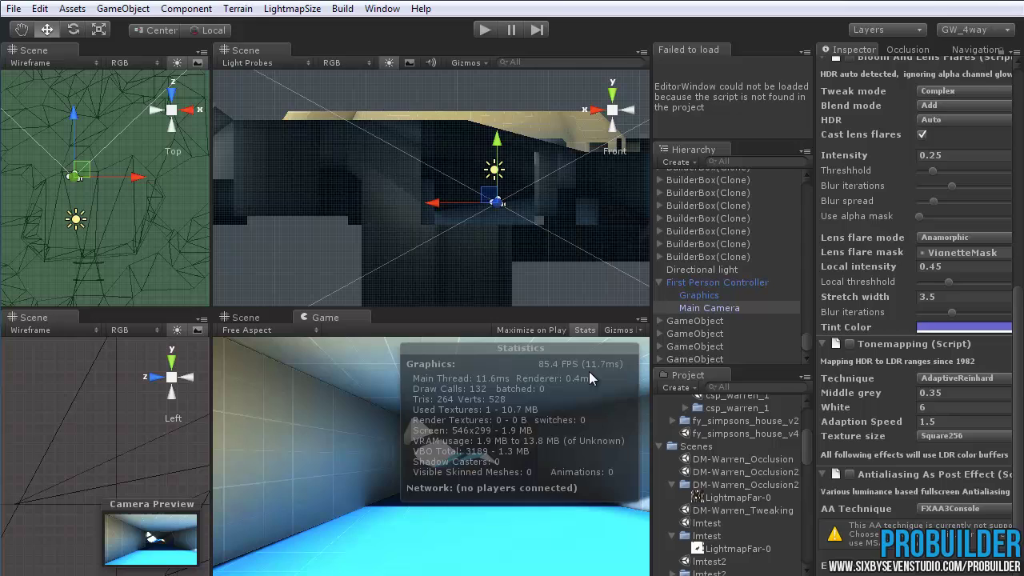
# Hide the Game view statistics and select the LightmapFar-0 texture in the DM-Warren_Occlusion2 folder to show its import settings
pyautogui.click(584, 330)
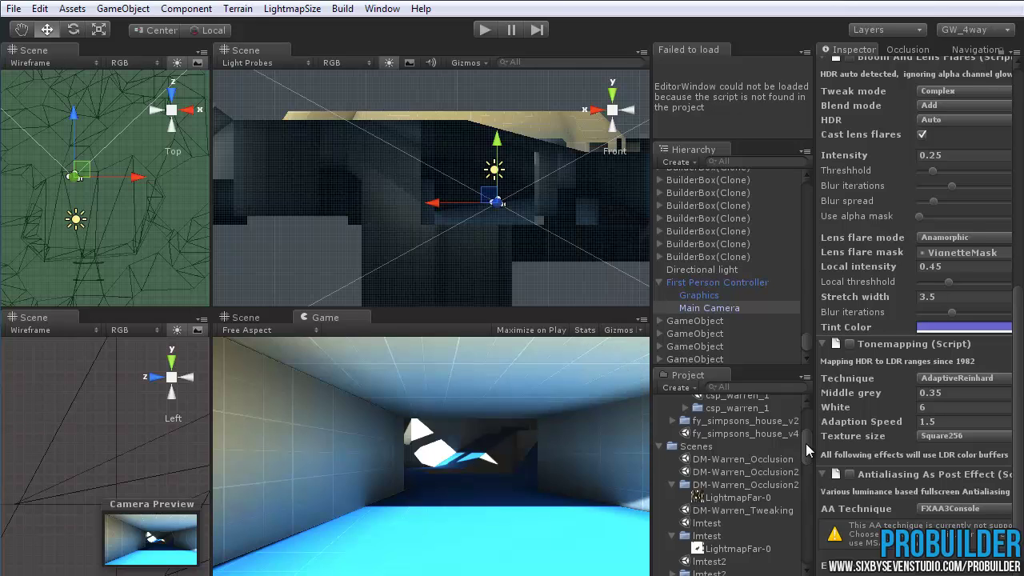
pyautogui.moveTo(806, 443); pyautogui.dragTo(808, 438)
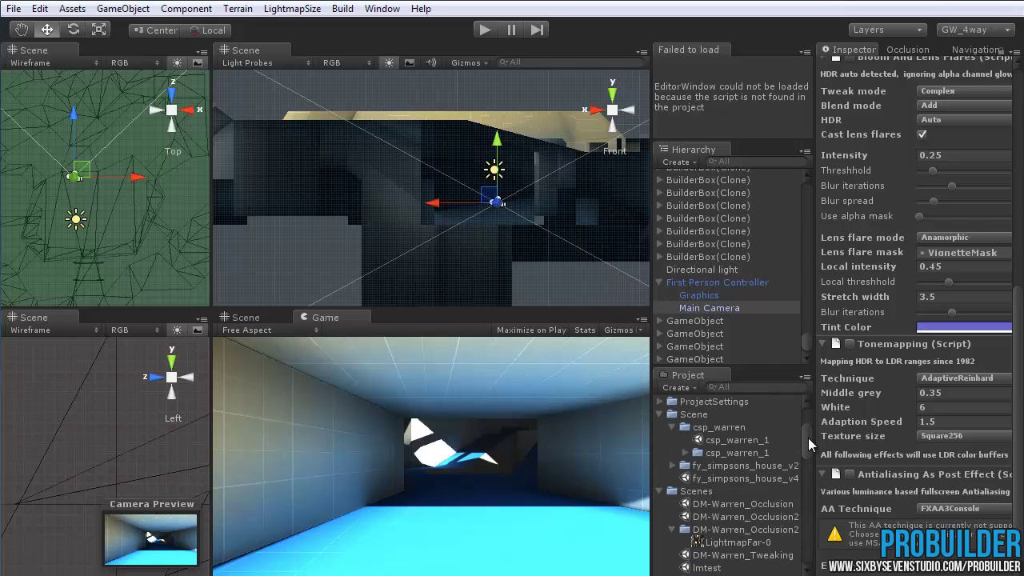
pyautogui.click(686, 453)
pyautogui.scroll(-3, 747, 518)
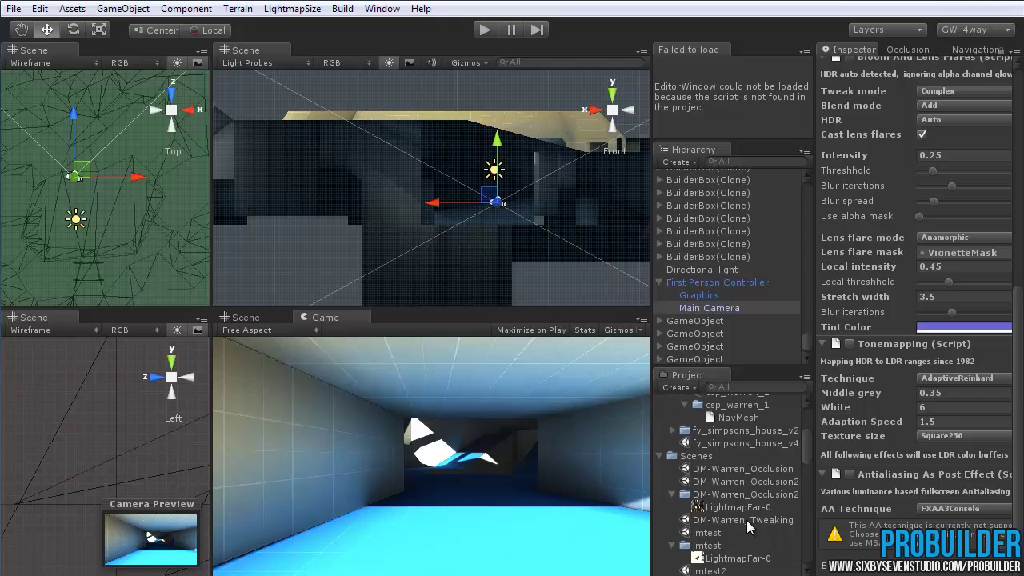
pyautogui.click(753, 507)
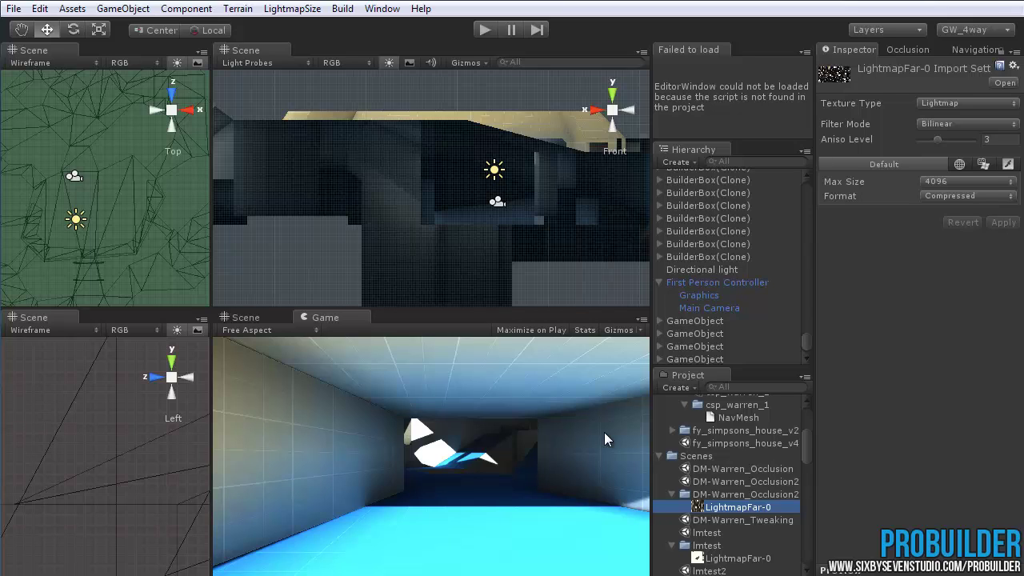
# Switch to the Unity Answers page on increasing Beast lightmap texture size and read through the AtlasSize script answer
pyautogui.click(562, 428)
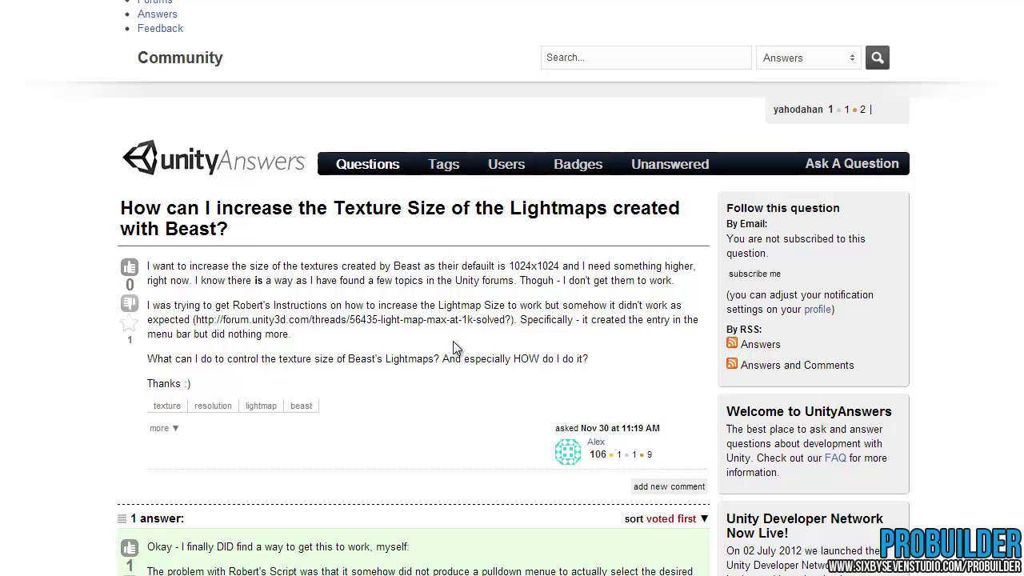
pyautogui.scroll(-1, 468, 354)
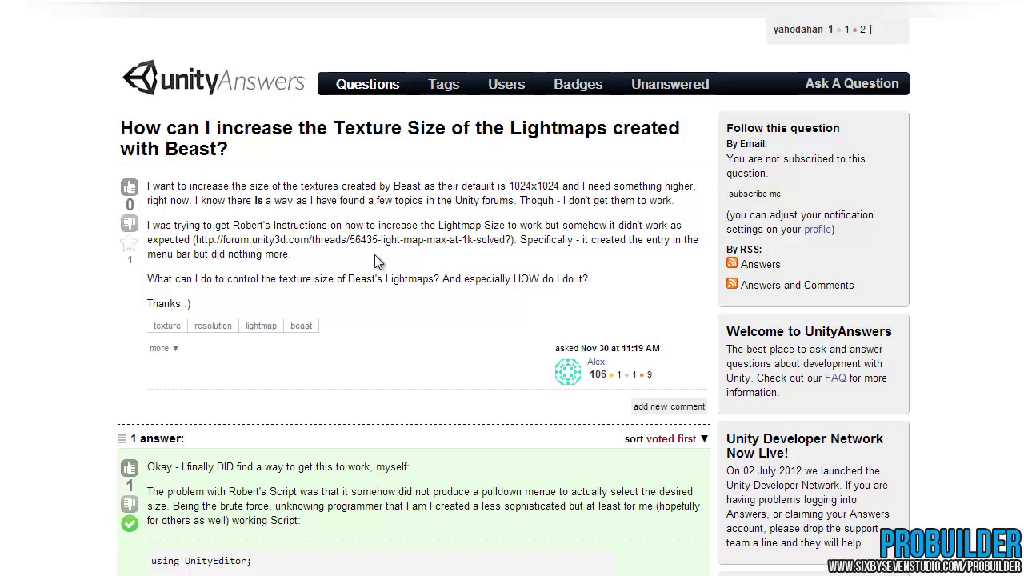
pyautogui.scroll(-2, 411, 306)
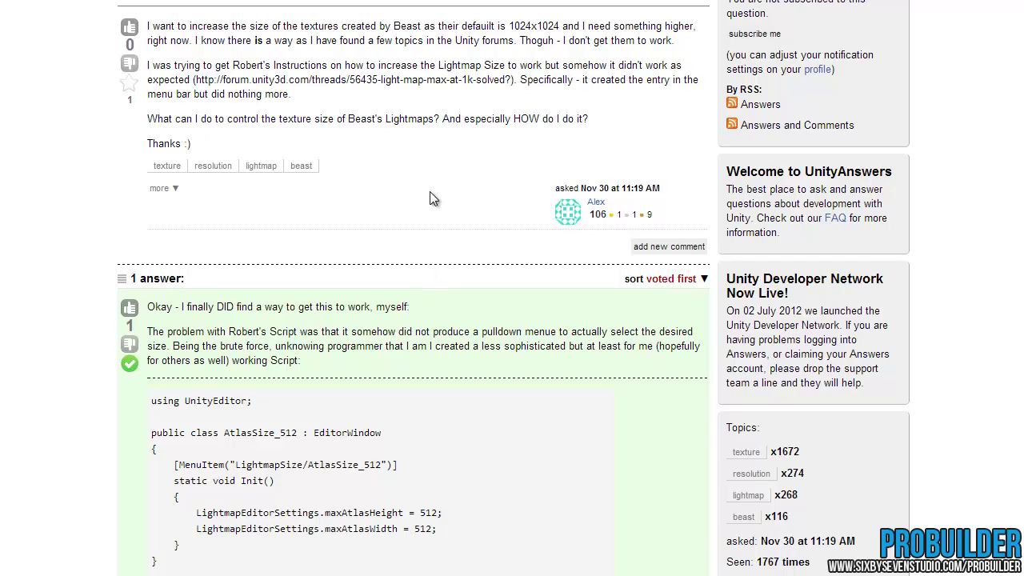
pyautogui.scroll(-2, 452, 244)
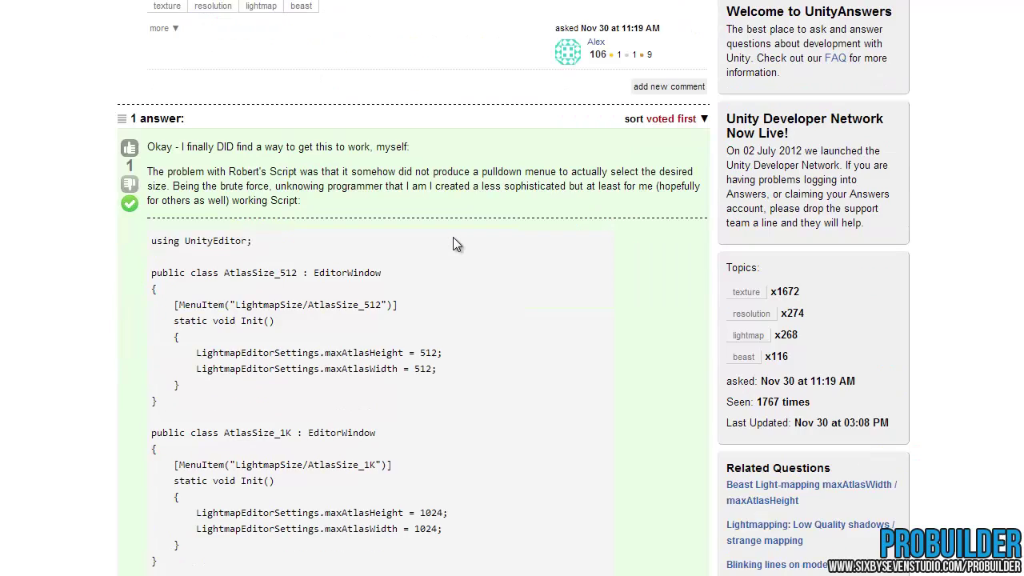
pyautogui.scroll(-2, 374, 320)
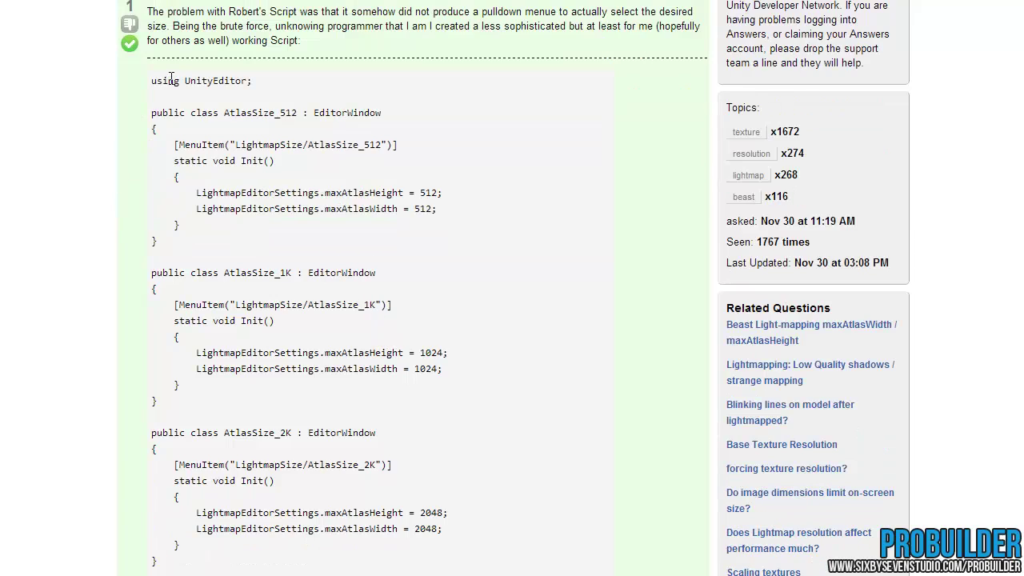
pyautogui.scroll(3, 326, 276)
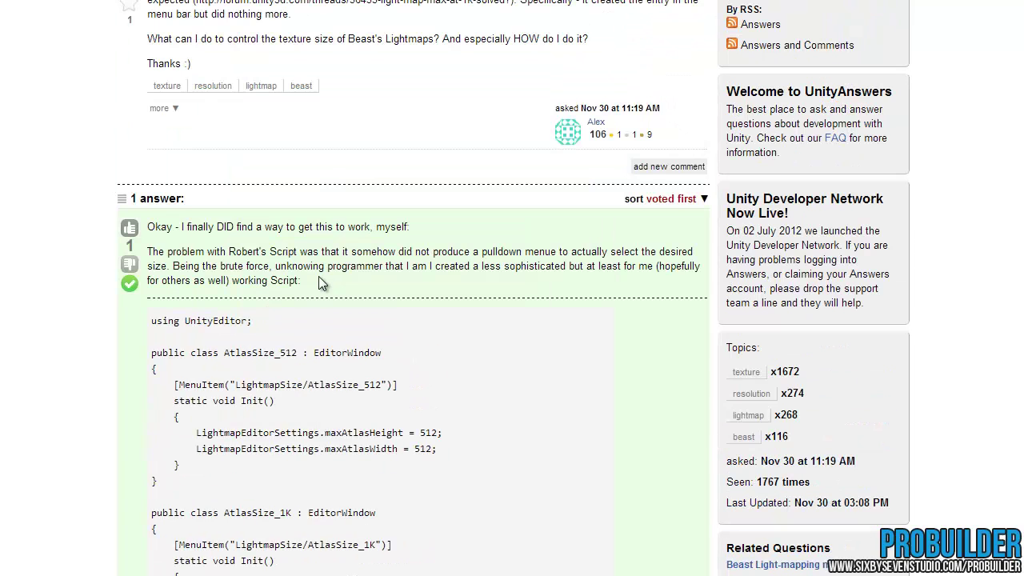
pyautogui.scroll(-2, 318, 276)
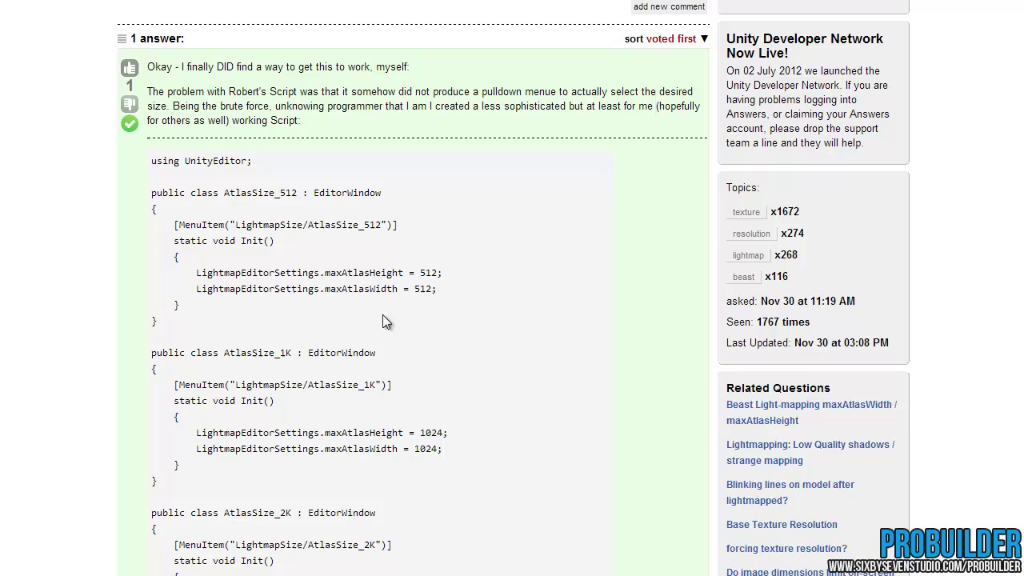
pyautogui.scroll(-4, 392, 324)
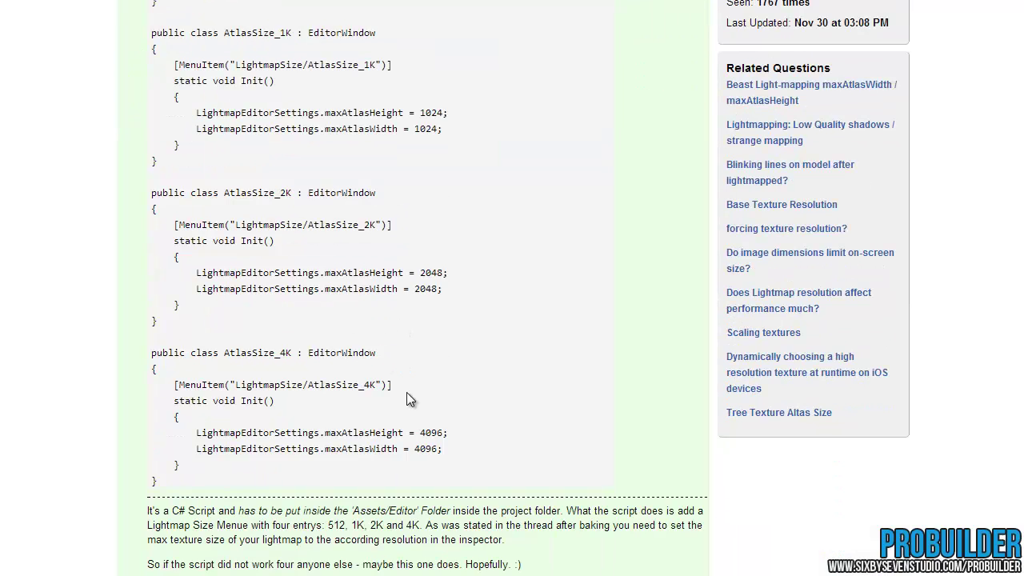
pyautogui.scroll(-1, 400, 400)
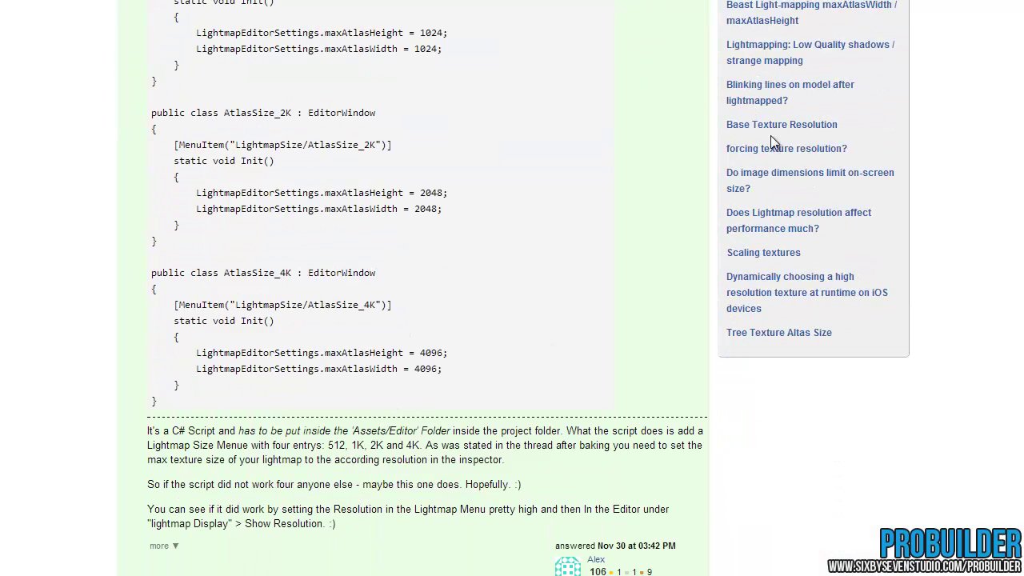
pyautogui.scroll(-1, 294, 402)
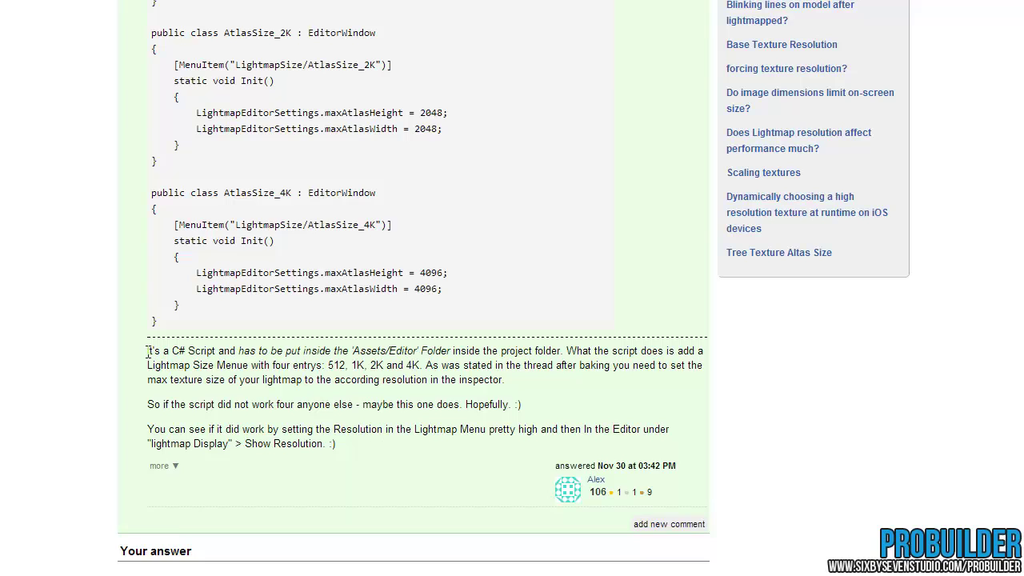
# Highlight the answer's usage notes and its 'Assets/Editor' folder requirement, and return to Unity
pyautogui.moveTo(147, 352); pyautogui.dragTo(352, 445)
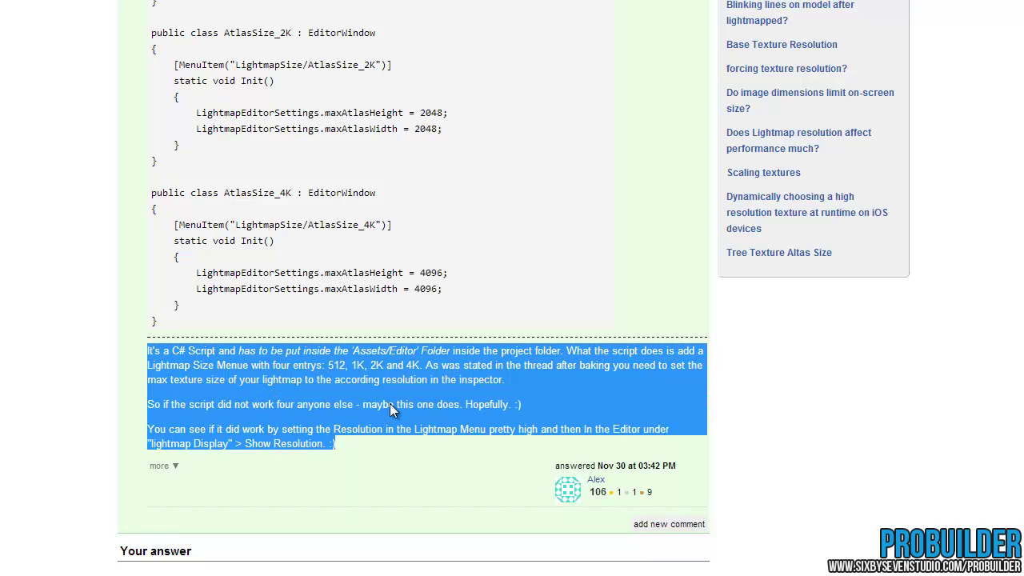
pyautogui.click(388, 352)
pyautogui.moveTo(353, 352); pyautogui.dragTo(426, 357)
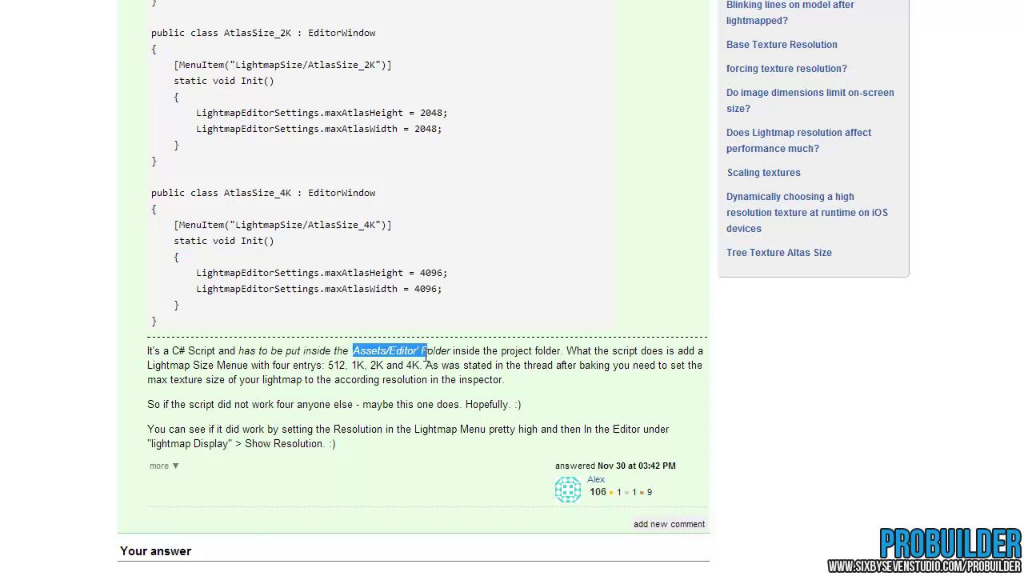
pyautogui.click(426, 357)
pyautogui.scroll(1, 441, 441)
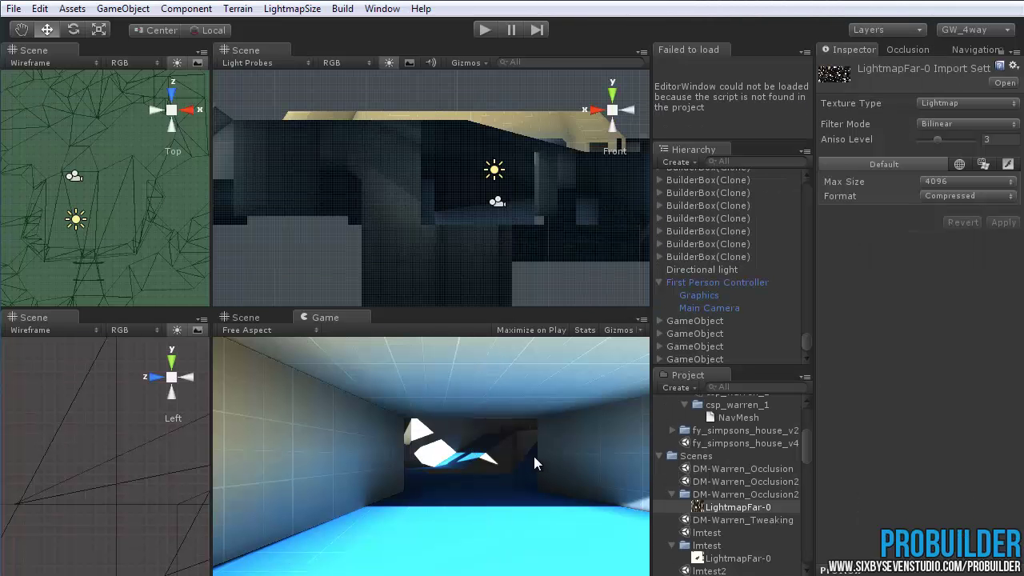
# Review the atlas sizes offered under LightmapSize and reselect the LightmapFar-0 texture in DM-Warren_Occlusion2
pyautogui.click(292, 10)
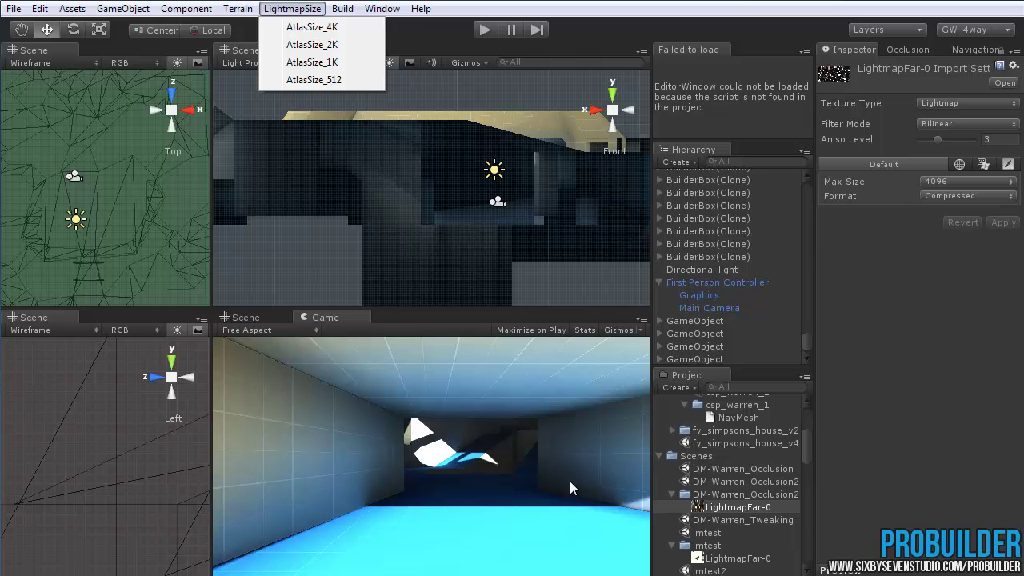
pyautogui.click(754, 519)
pyautogui.click(744, 507)
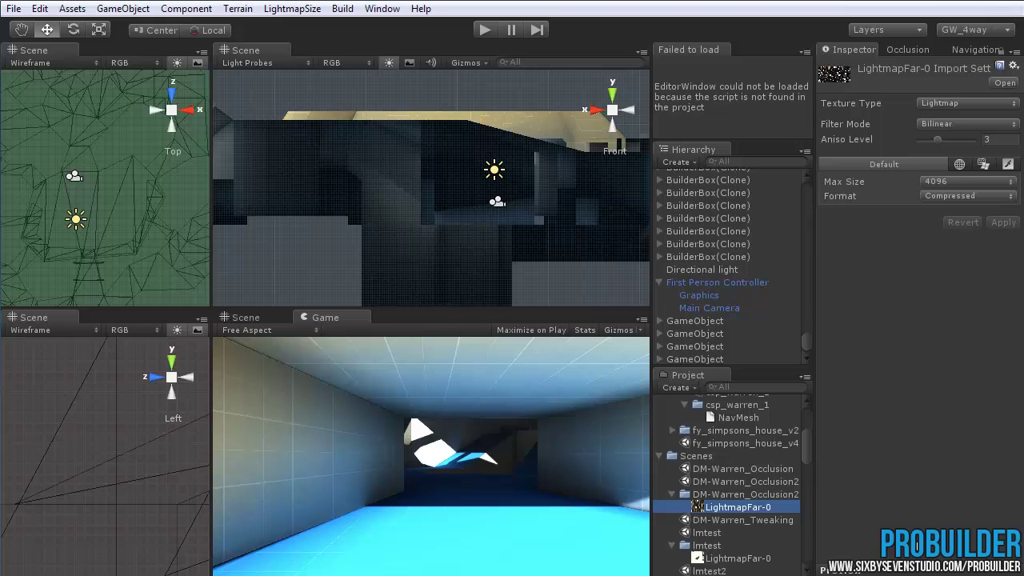
# Expand the LightmapFar-0 texture preview and review the available Max Size options without changing the setting
pyautogui.moveTo(839, 570); pyautogui.dragTo(840, 398)
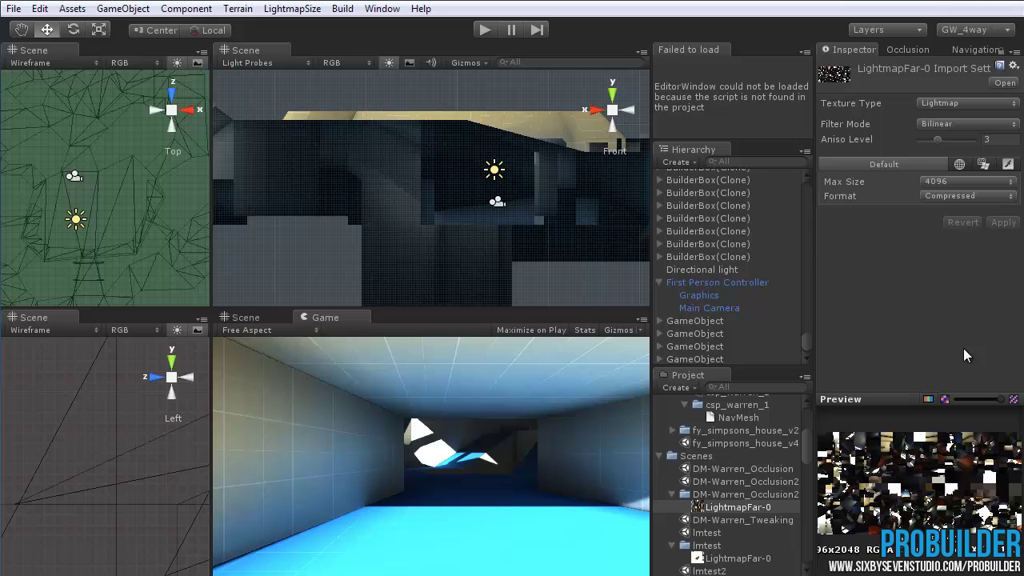
pyautogui.click(965, 182)
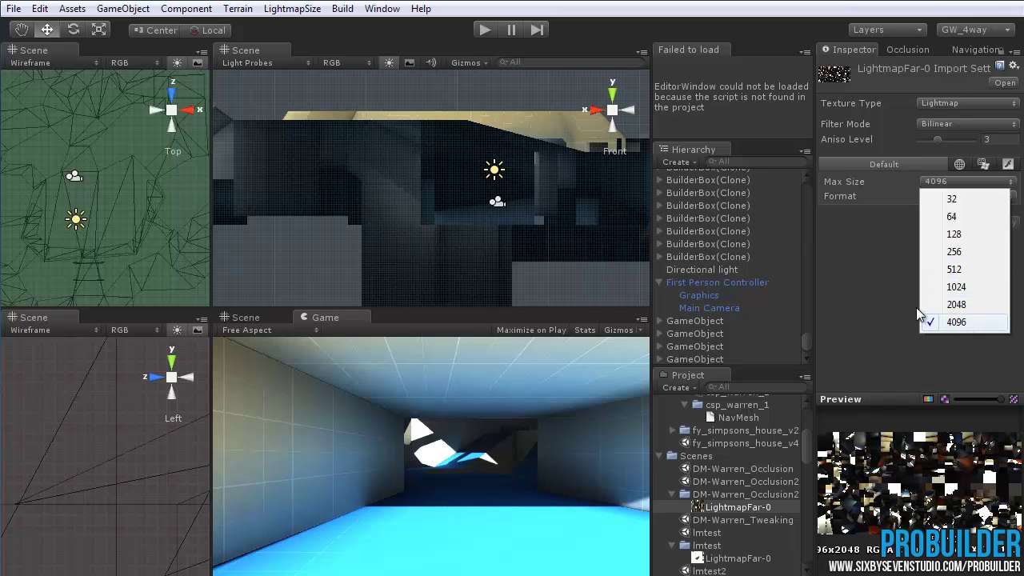
pyautogui.click(909, 98)
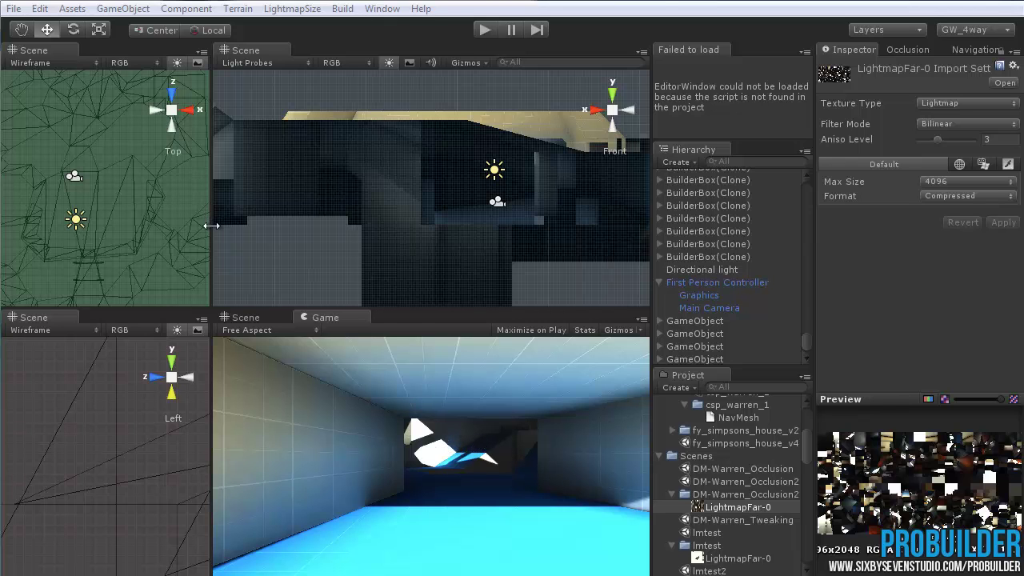
# Widen the Top and Left scene views and zoom the Top view out to show more of the level
pyautogui.moveTo(211, 226); pyautogui.dragTo(349, 240)
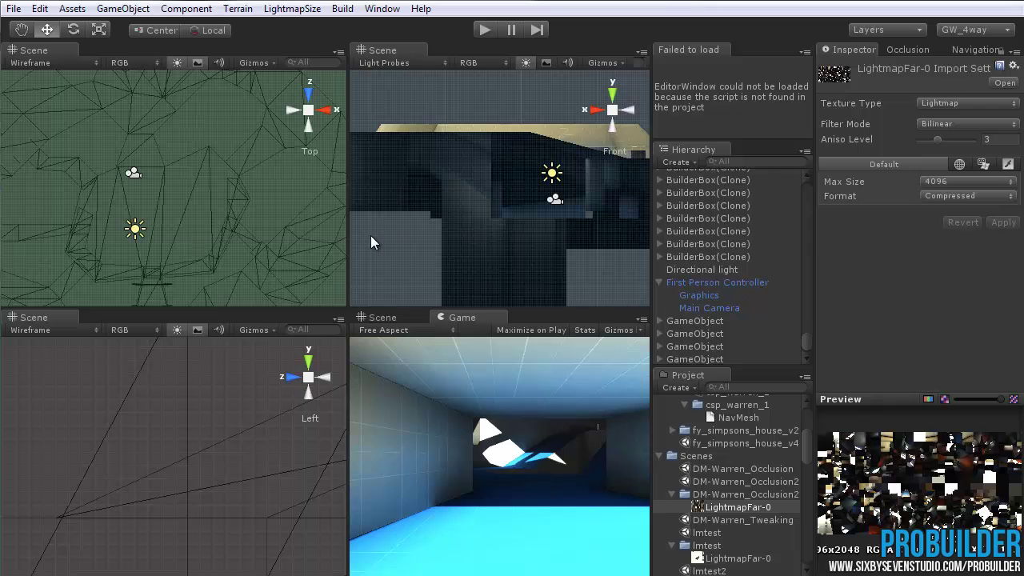
pyautogui.scroll(-2, 133, 188)
pyautogui.scroll(-3, 210, 220)
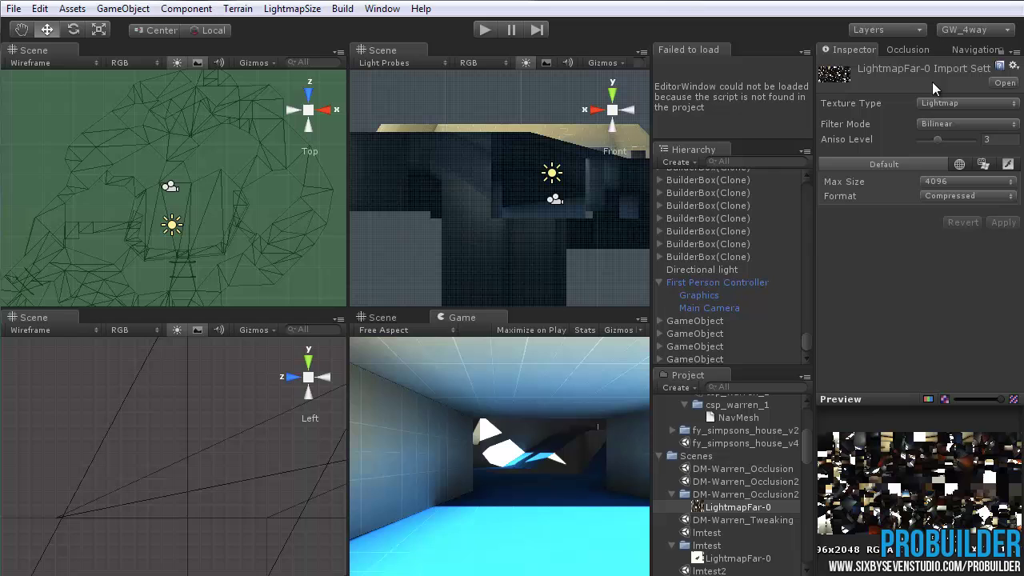
# Open the Occlusion Culling visualization and select the First Person Controller in the Top view
pyautogui.click(382, 9)
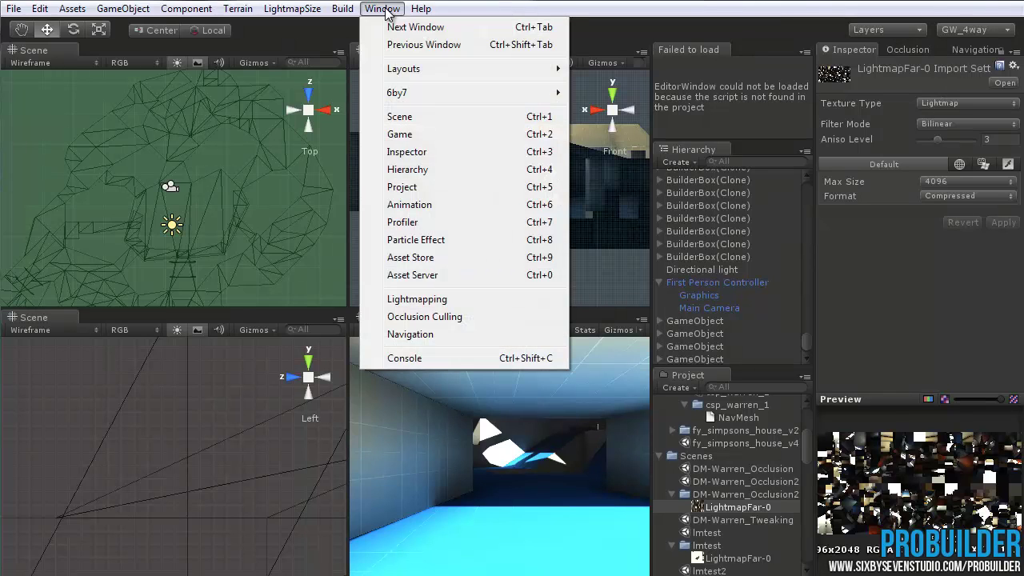
pyautogui.click(439, 318)
pyautogui.scroll(1, 228, 141)
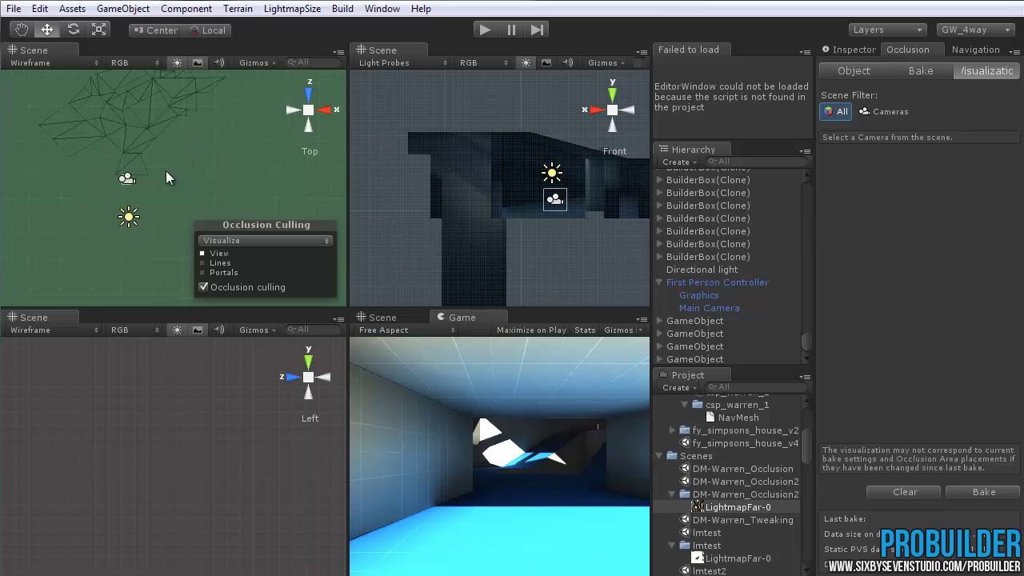
pyautogui.moveTo(166, 170); pyautogui.dragTo(174, 204, button='middle')
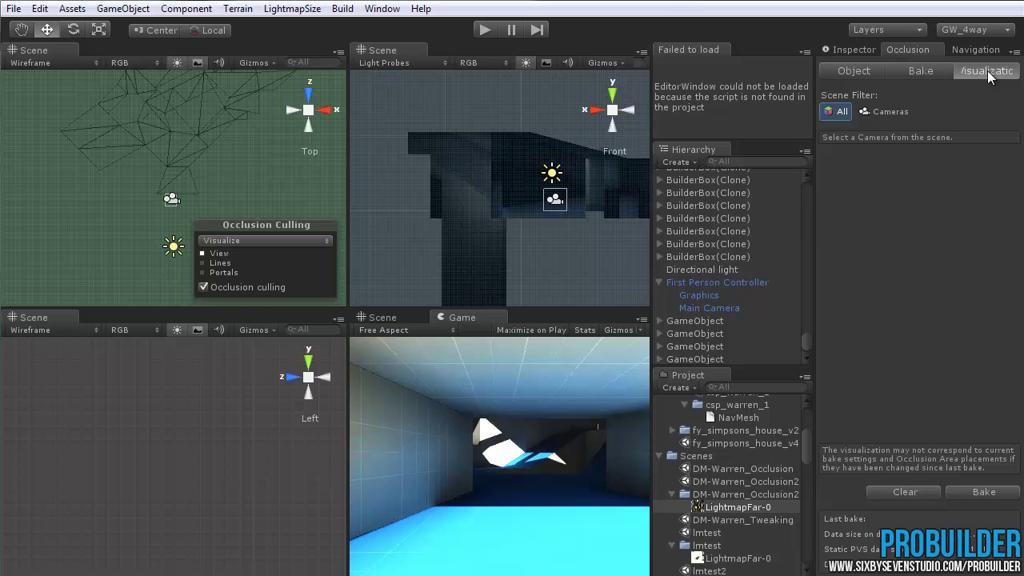
pyautogui.click(172, 202)
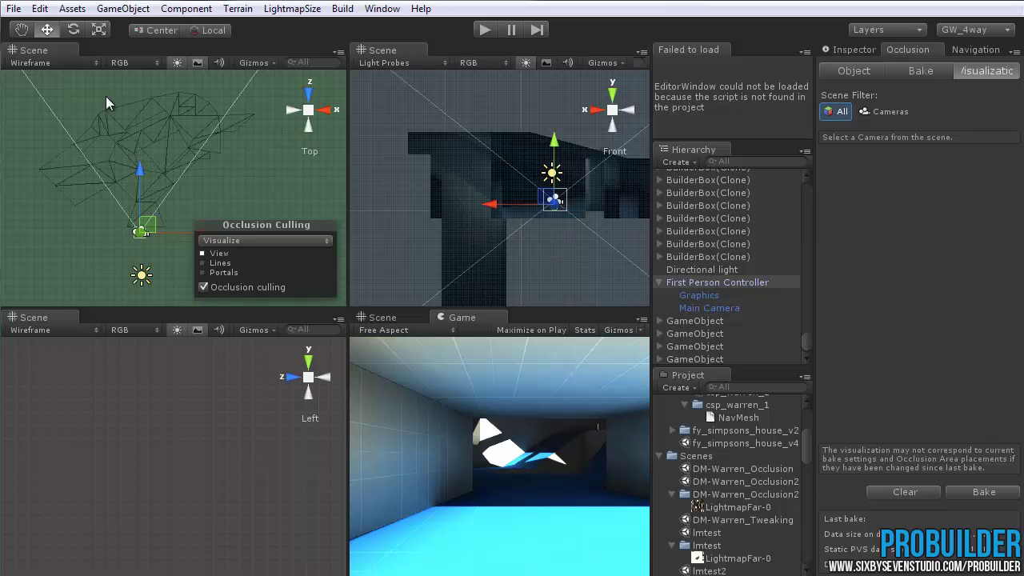
# Display the Top view in Tex-Wire mode and enlarge it to show more of the culled level
pyautogui.click(61, 60)
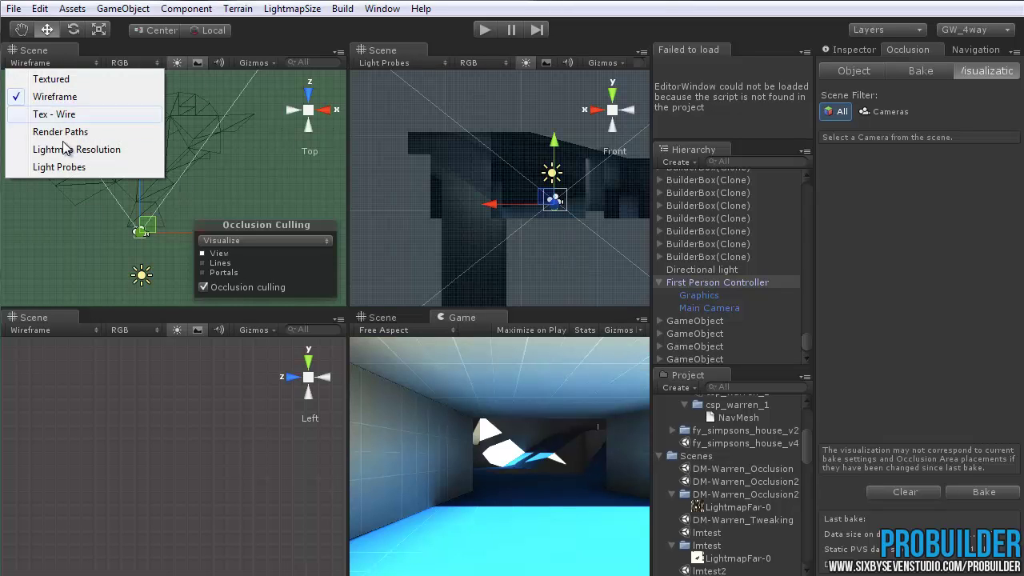
pyautogui.click(69, 115)
pyautogui.scroll(3, 81, 131)
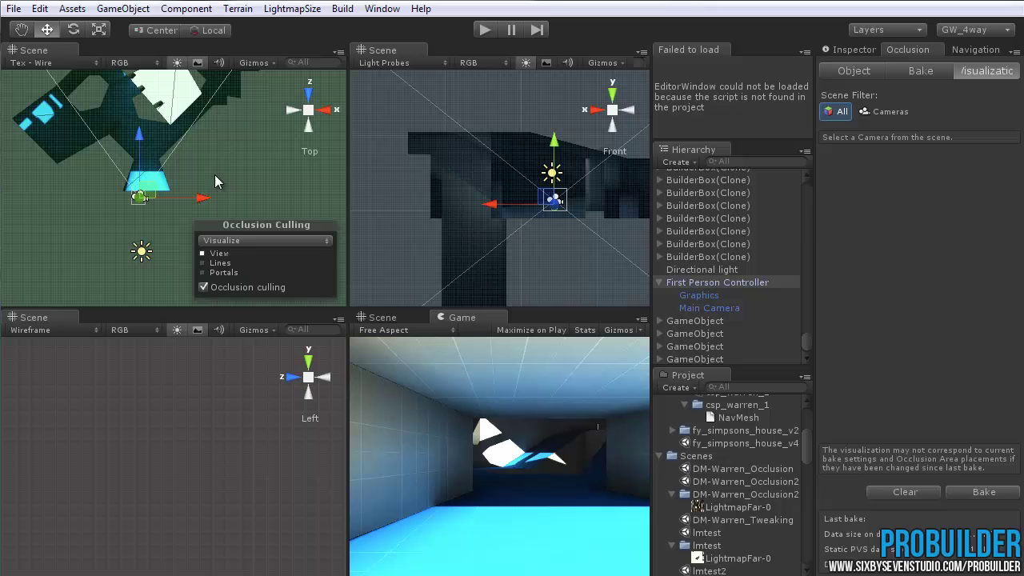
pyautogui.moveTo(345, 197); pyautogui.dragTo(533, 197)
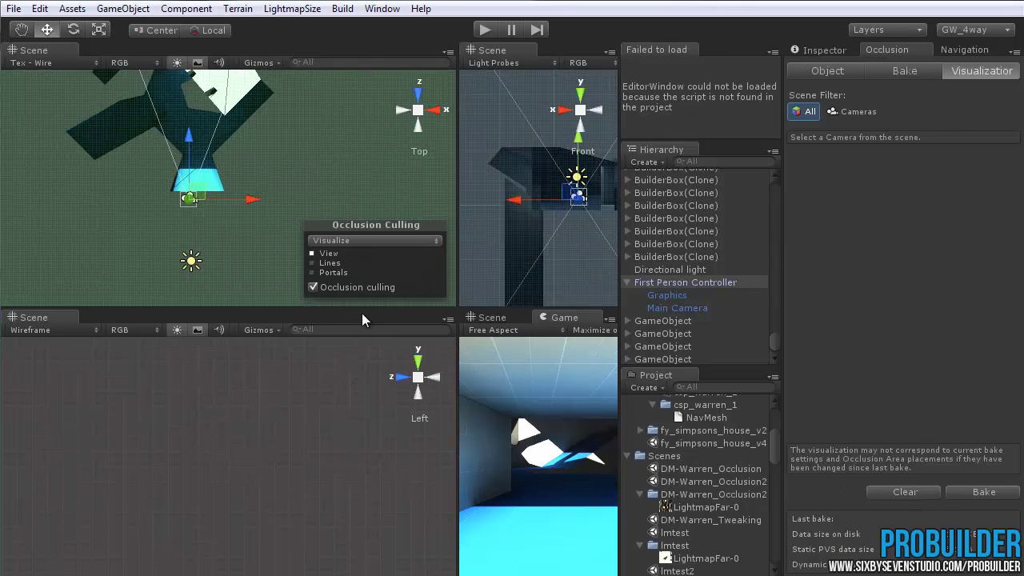
pyautogui.moveTo(361, 309); pyautogui.dragTo(361, 402)
pyautogui.moveTo(267, 112); pyautogui.dragTo(231, 205, button='middle')
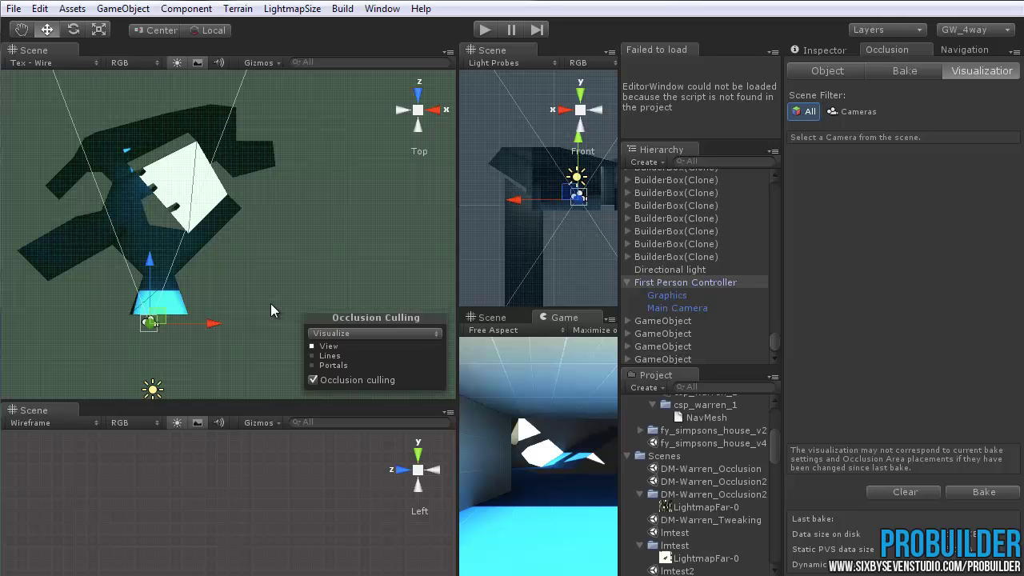
# Move the First Person Controller back into the large yellow room and rotate it to aim its camera at other parts of the level
pyautogui.scroll(3, 270, 303)
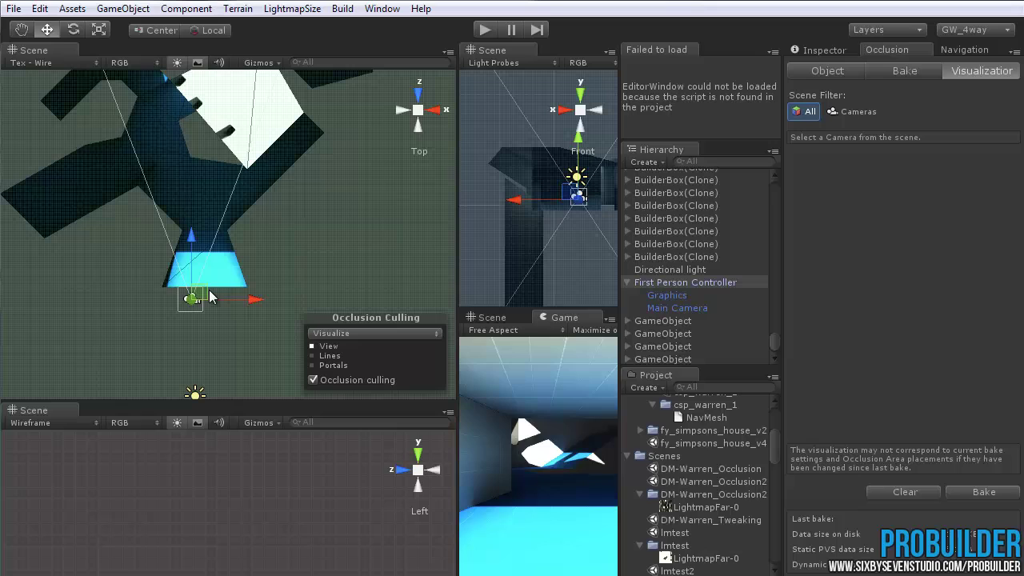
pyautogui.moveTo(210, 301)
pyautogui.mouseDown()
pyautogui.moveTo(222, 357)
pyautogui.moveTo(210, 315)
pyautogui.mouseUp()
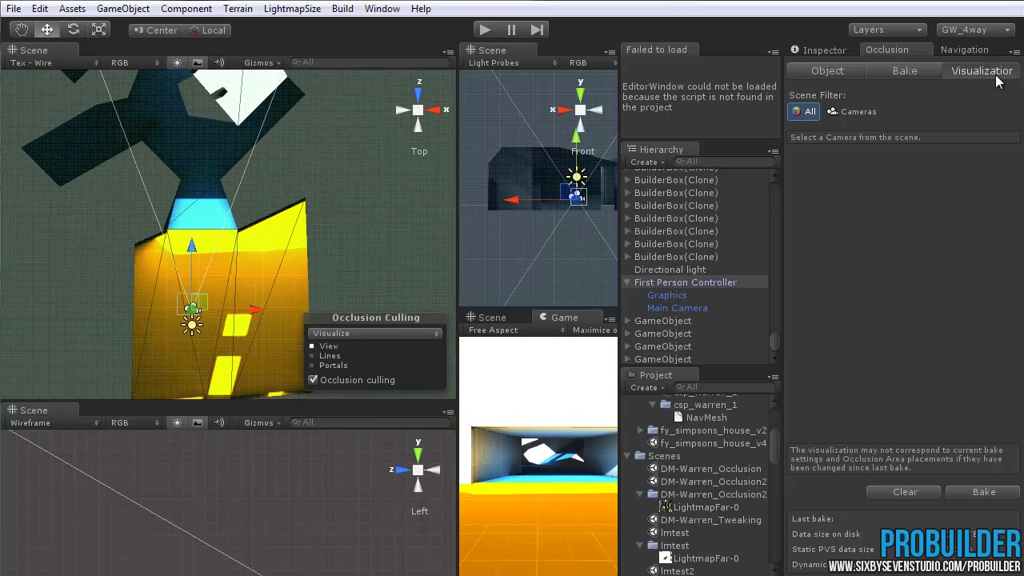
pyautogui.scroll(-3, 306, 249)
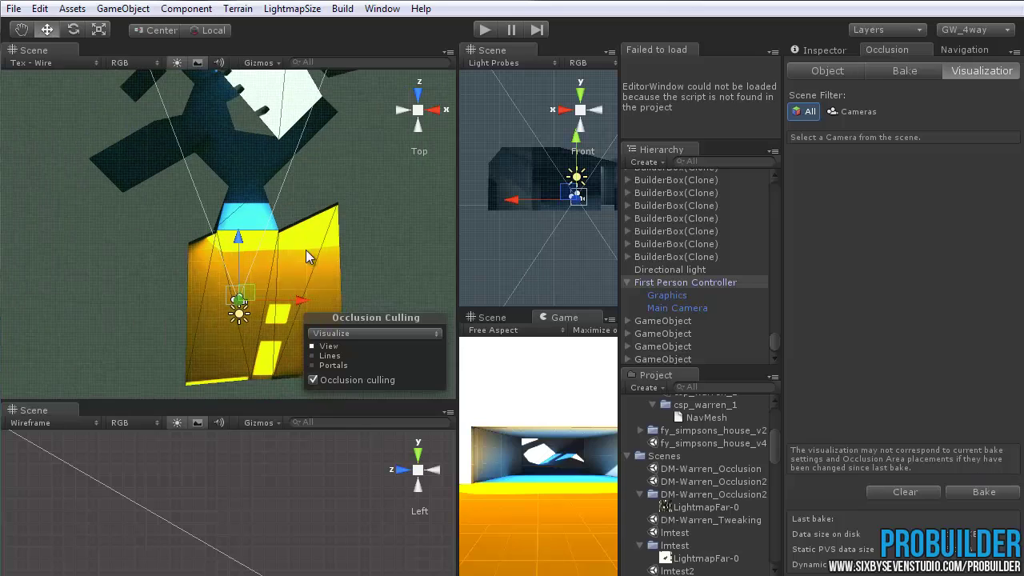
pyautogui.press('e')
pyautogui.moveTo(245, 334); pyautogui.dragTo(517, 258)
pyautogui.moveTo(167, 363); pyautogui.dragTo(202, 232, button='middle')
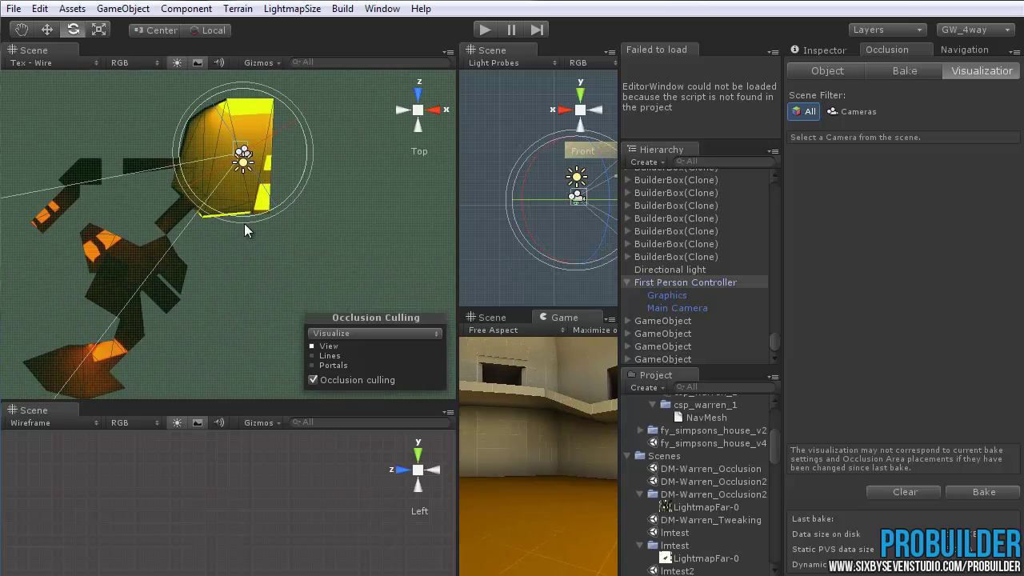
pyautogui.moveTo(290, 198); pyautogui.dragTo(282, 315)
# Toggle Occlusion culling off and on repeatedly to compare which rooms are drawn, leaving it enabled
pyautogui.click(313, 379)
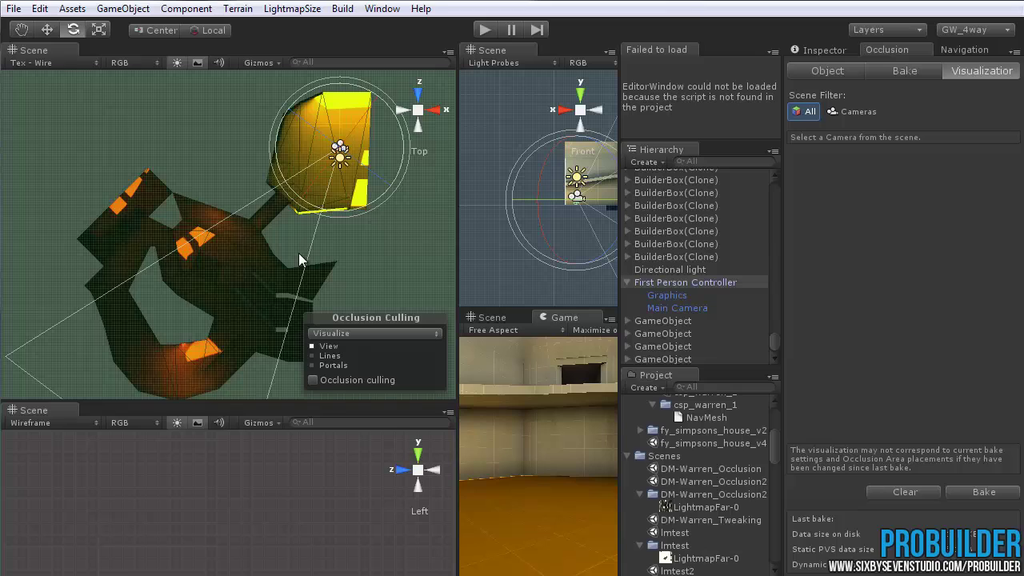
pyautogui.scroll(-2, 285, 295)
pyautogui.click(314, 380)
pyautogui.click(315, 379)
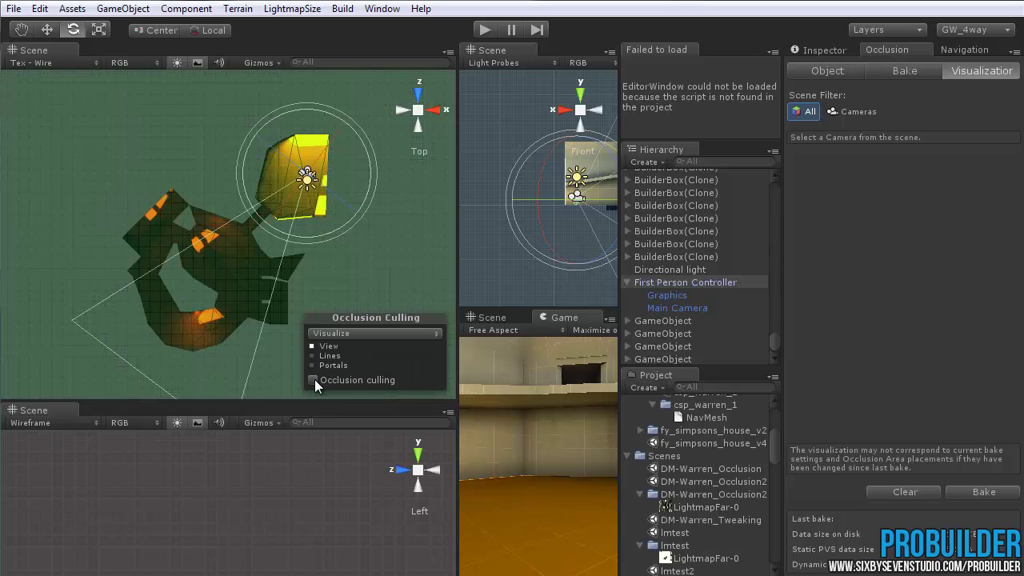
pyautogui.click(314, 379)
pyautogui.click(314, 379)
pyautogui.click(314, 379)
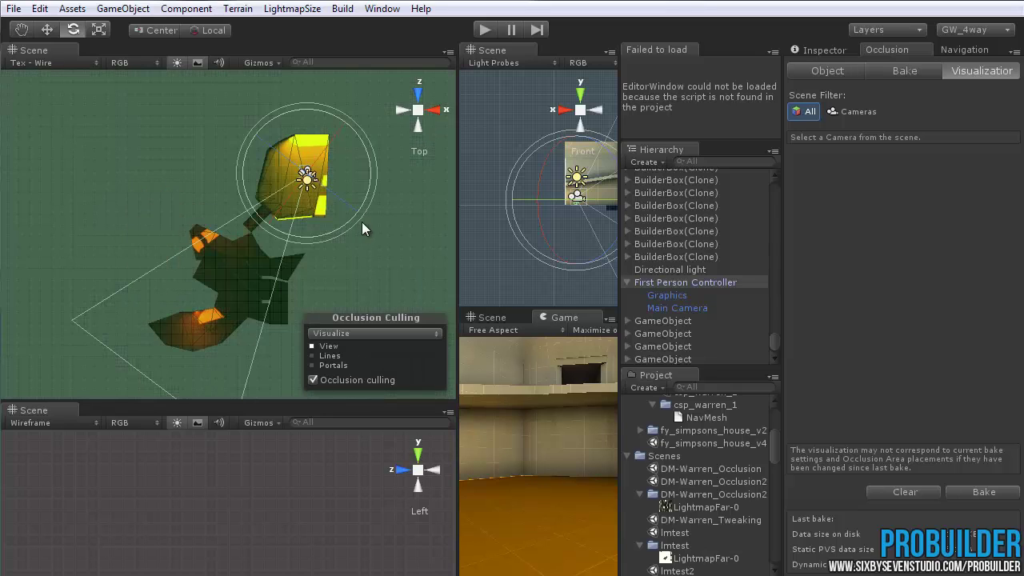
# Rotate the First Person Controller toward other corridors, turning Occlusion culling off and back on to compare the drawn geometry
pyautogui.moveTo(361, 221); pyautogui.dragTo(731, 231)
pyautogui.click(314, 379)
pyautogui.moveTo(448, 244); pyautogui.dragTo(320, 239, button='middle')
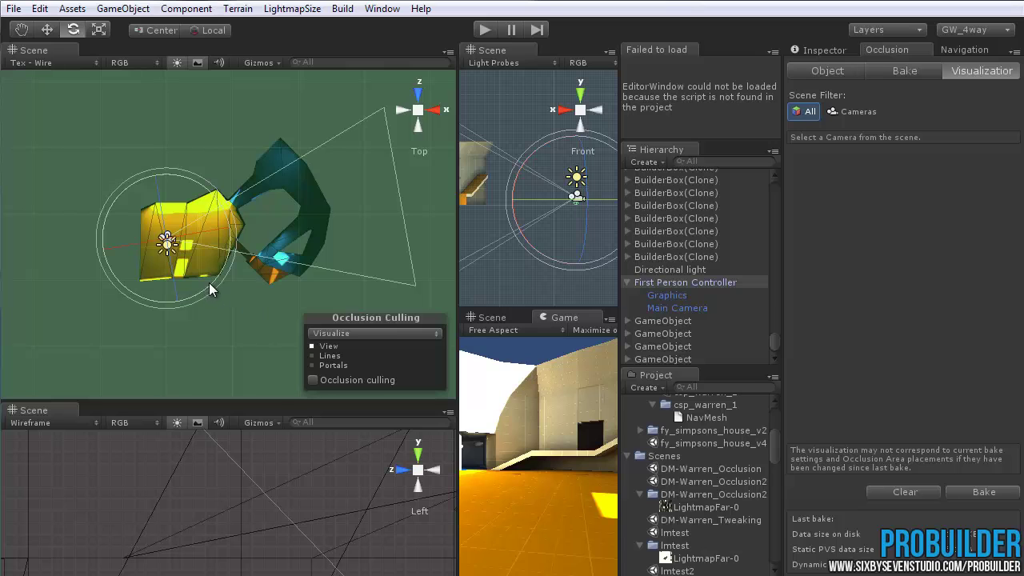
pyautogui.moveTo(209, 282); pyautogui.dragTo(512, 244)
pyautogui.click(313, 379)
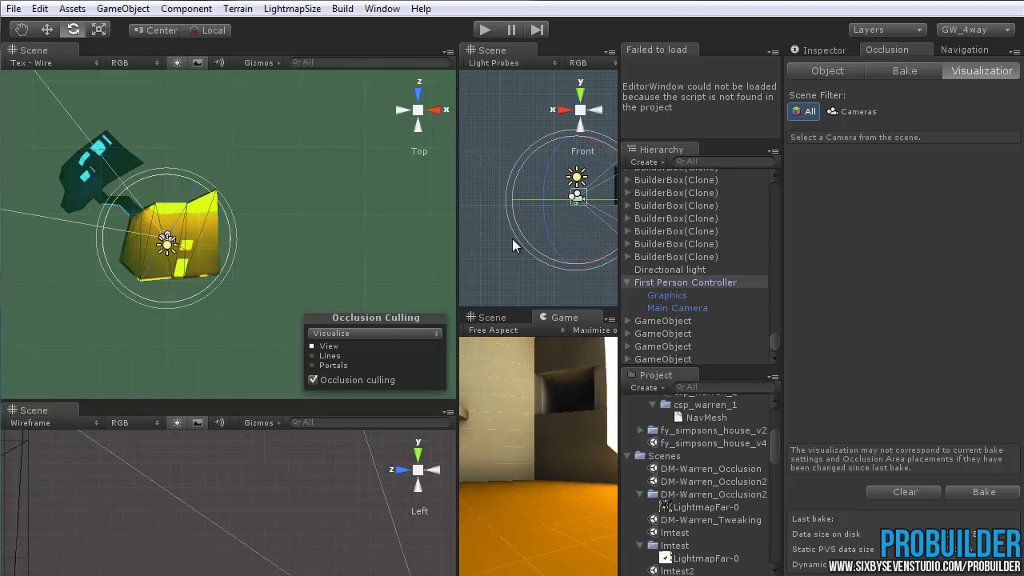
# Open the occlusion Bake settings and examine the view cell grid over the yellow room in the Top view
pyautogui.click(910, 69)
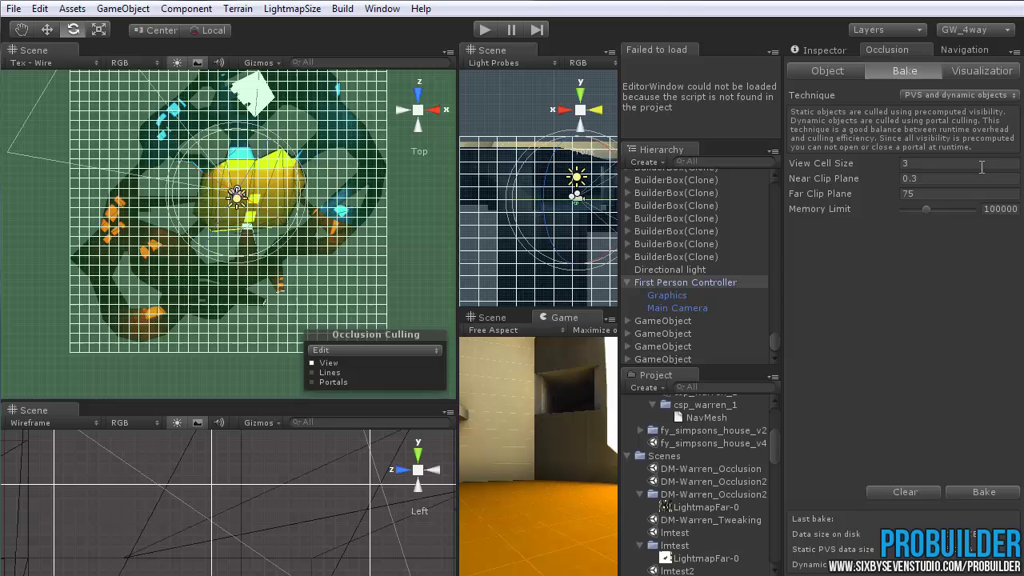
pyautogui.click(933, 164)
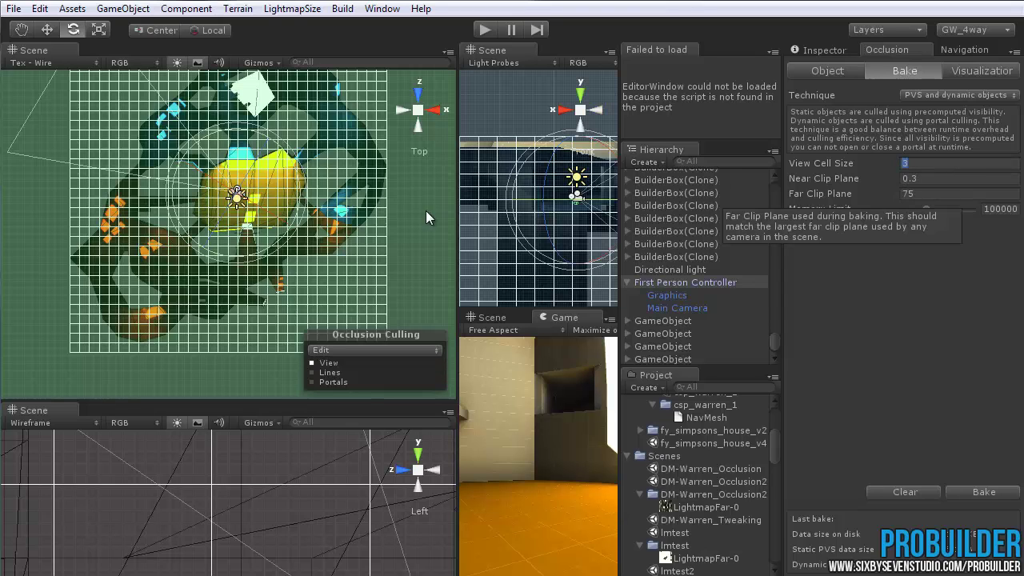
pyautogui.scroll(-2, 406, 213)
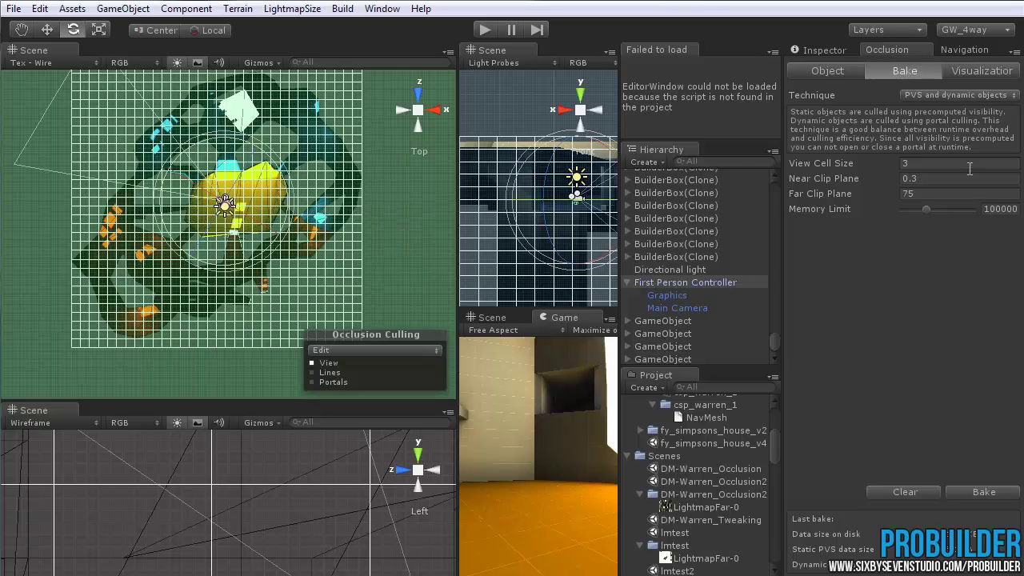
pyautogui.click(888, 164)
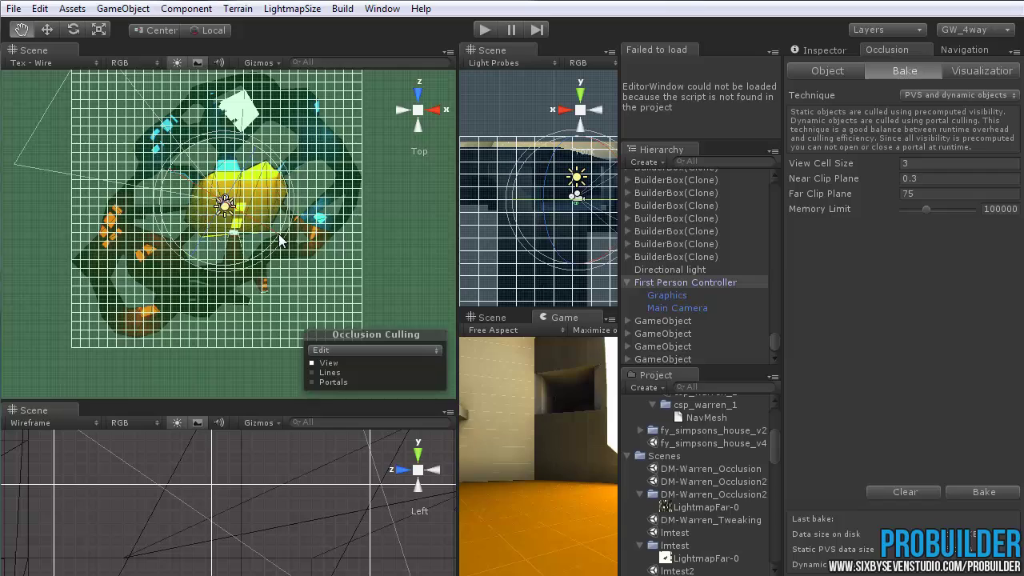
pyautogui.scroll(6, 229, 200)
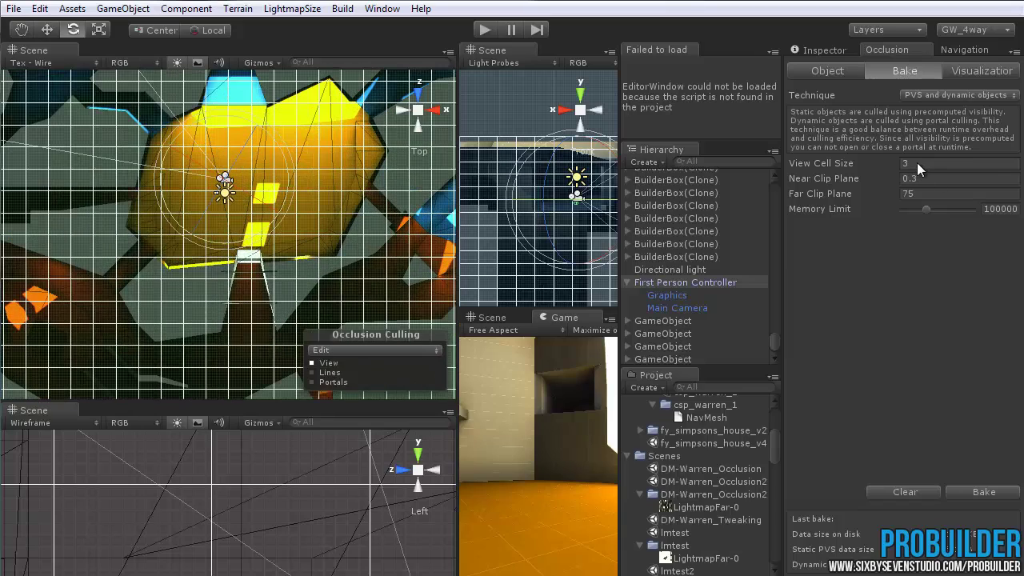
pyautogui.scroll(4, 252, 181)
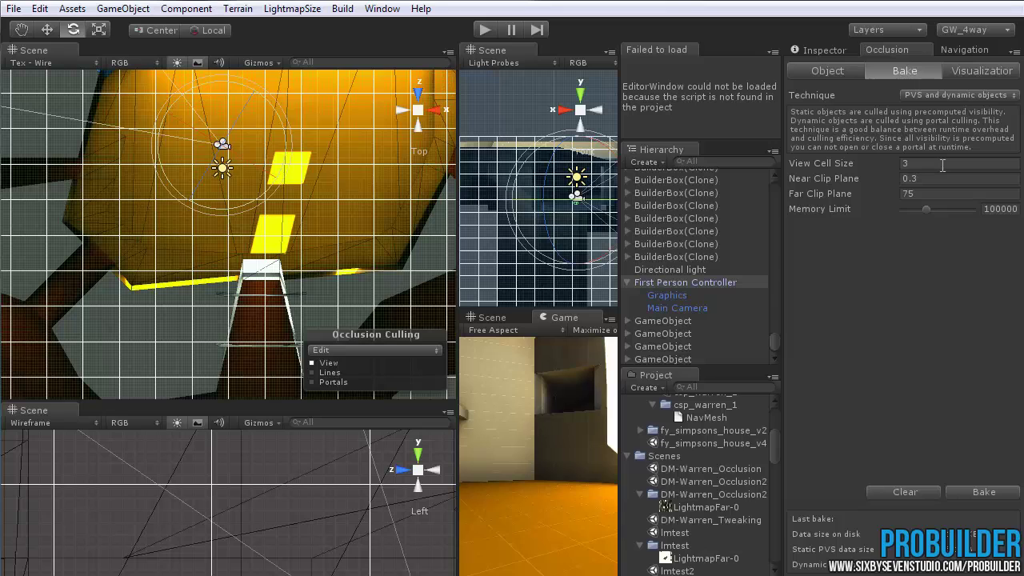
# Set the View Cell Size to 1 and inspect the finer grid over the yellow room
pyautogui.write('1')
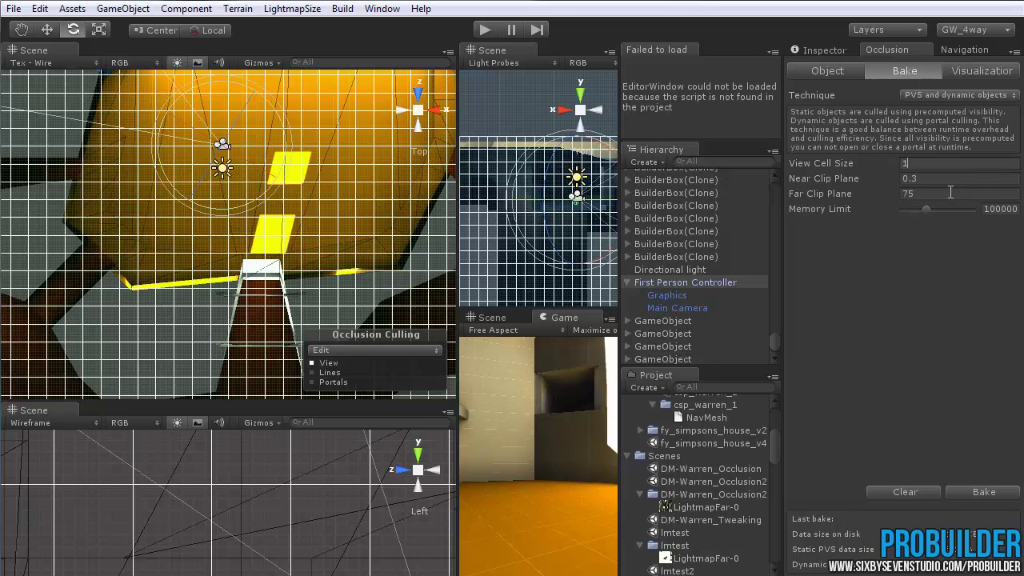
pyautogui.keyDown('alt'); pyautogui.moveTo(353, 273); pyautogui.dragTo(346, 247); pyautogui.keyUp('alt')
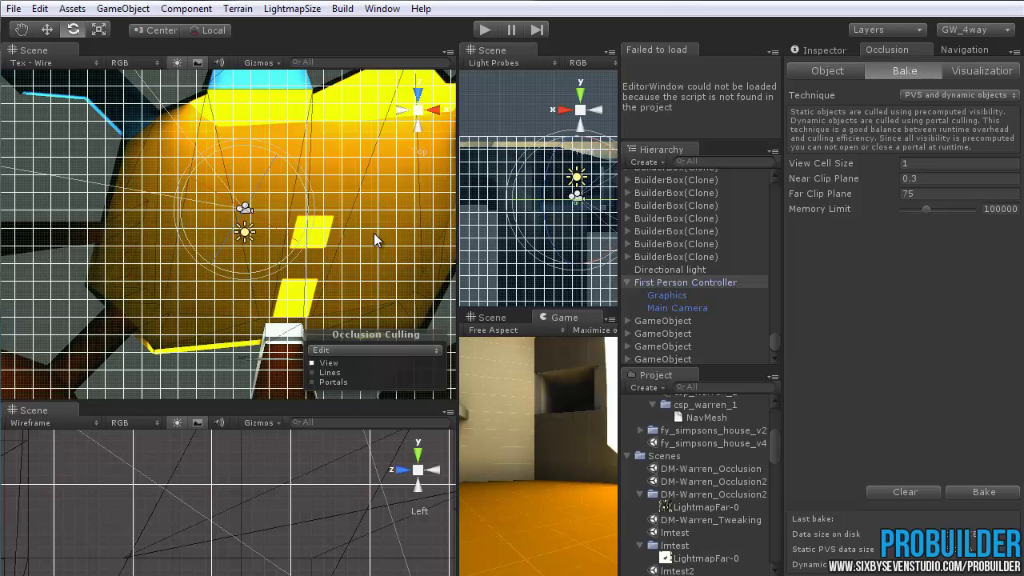
pyautogui.click(904, 163)
pyautogui.moveTo(360, 312); pyautogui.dragTo(373, 258, button='middle')
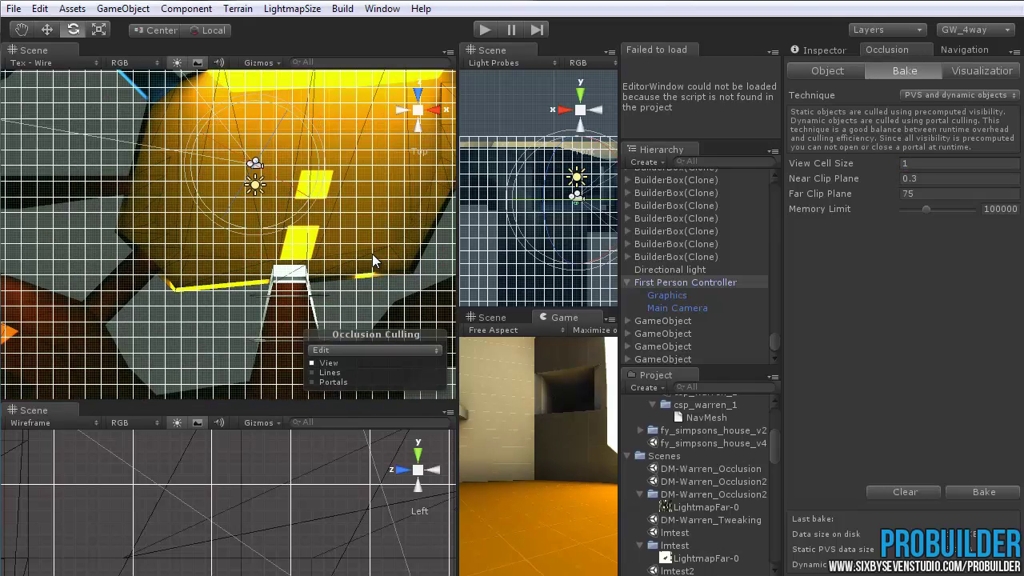
# Set the View Cell Size back to 3 and look over the coarser grid across the surrounding rooms
pyautogui.click(899, 164)
pyautogui.write('3')
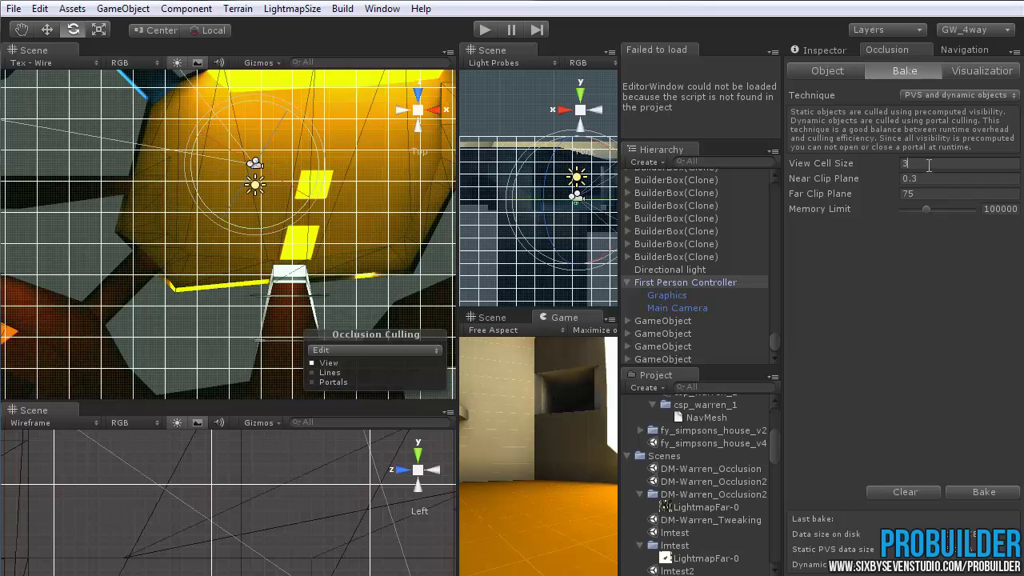
pyautogui.keyDown('alt'); pyautogui.moveTo(288, 268); pyautogui.dragTo(330, 260); pyautogui.keyUp('alt')
pyautogui.scroll(-4, 295, 290)
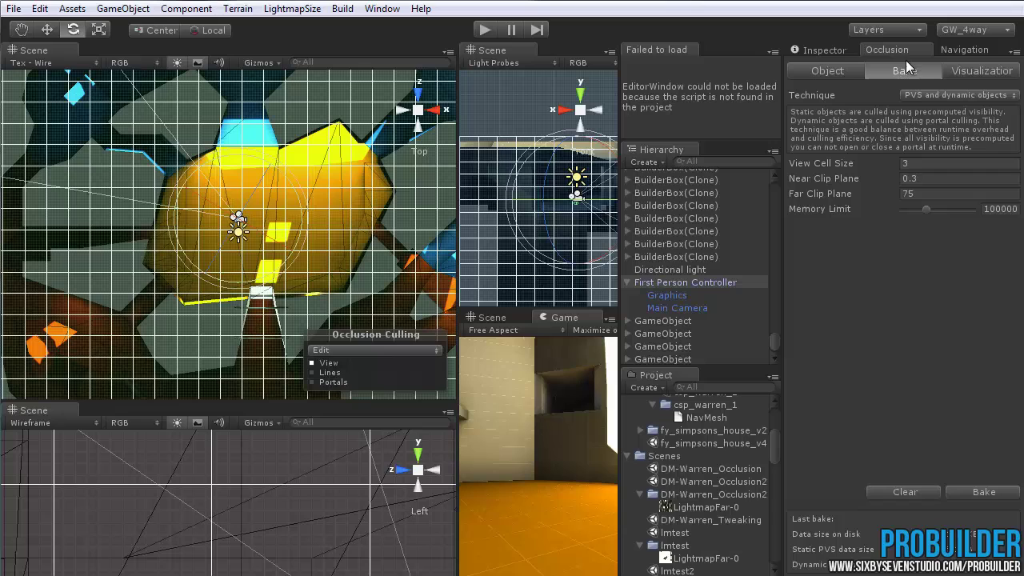
# Review the available occlusion baking techniques and the PVS and dynamic objects description without changing the selection
pyautogui.click(975, 96)
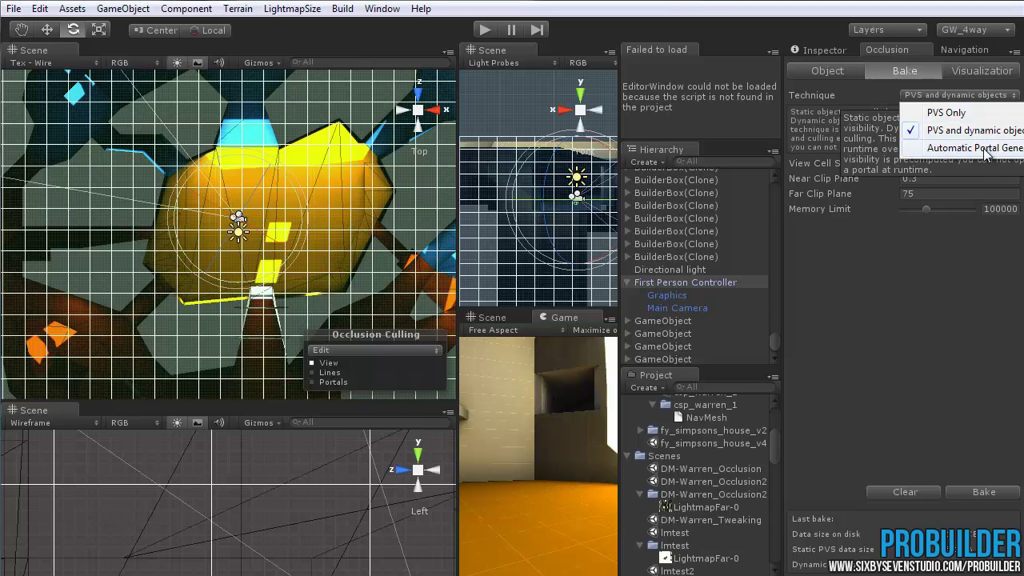
pyautogui.click(815, 120)
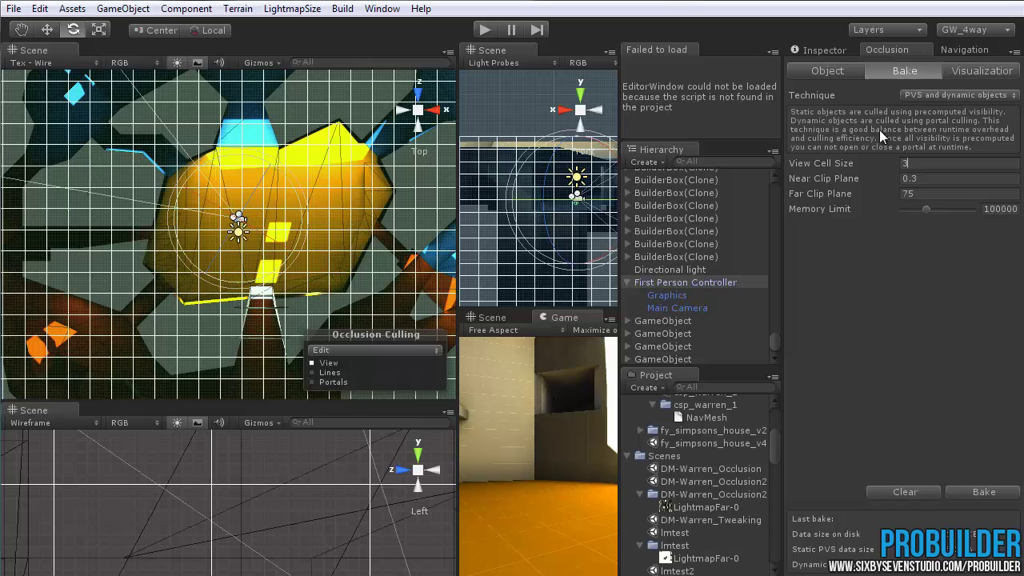
pyautogui.click(956, 94)
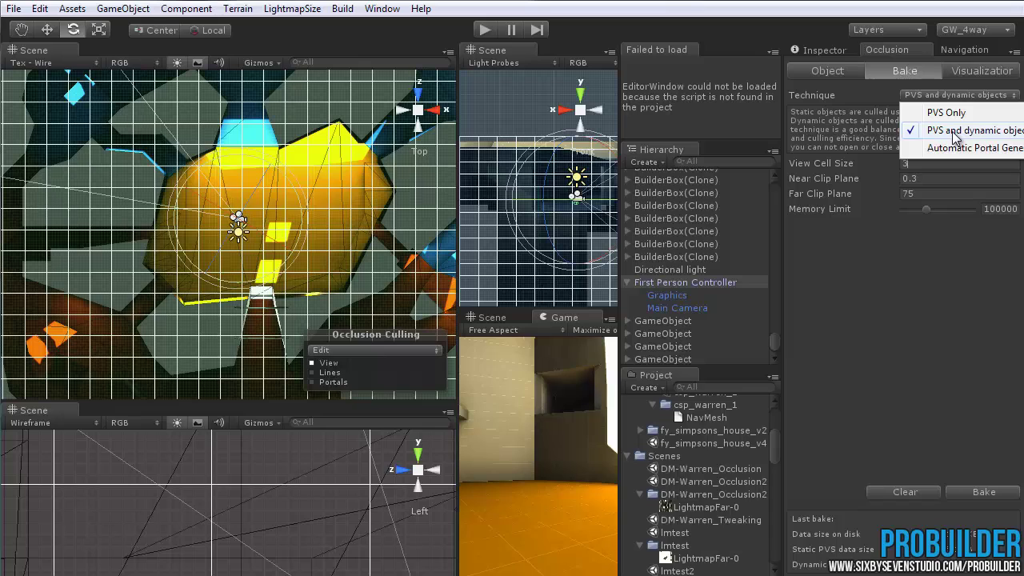
pyautogui.click(873, 126)
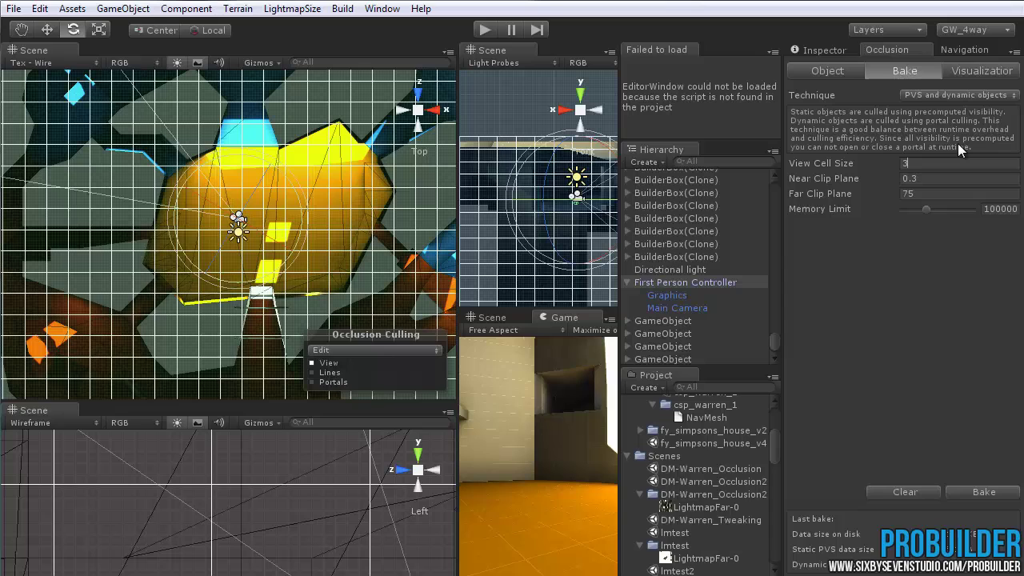
# Try the Automatic Portal Generation occlusion technique, review its description, and return to PVS and dynamic objects
pyautogui.click(963, 95)
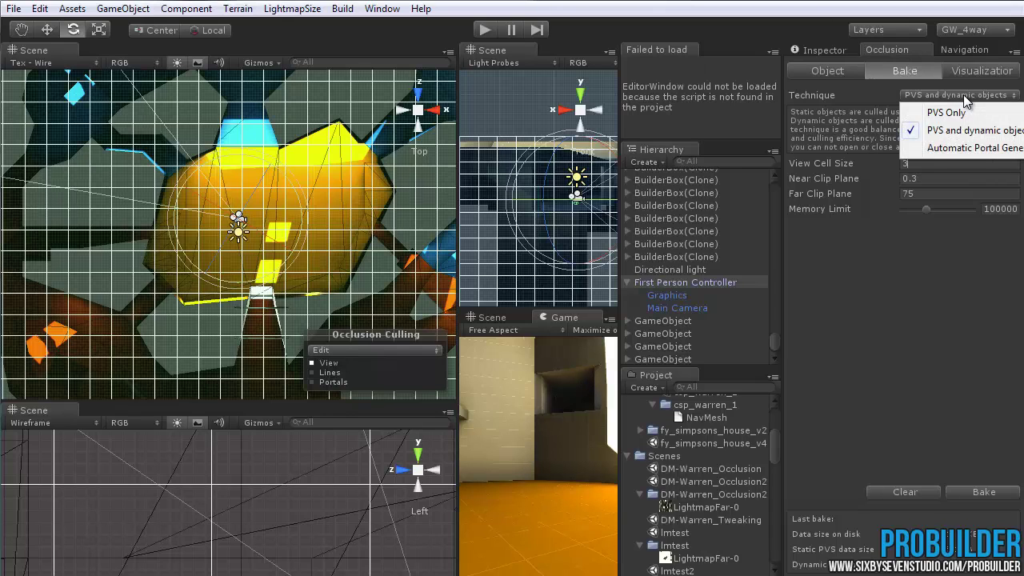
pyautogui.click(979, 148)
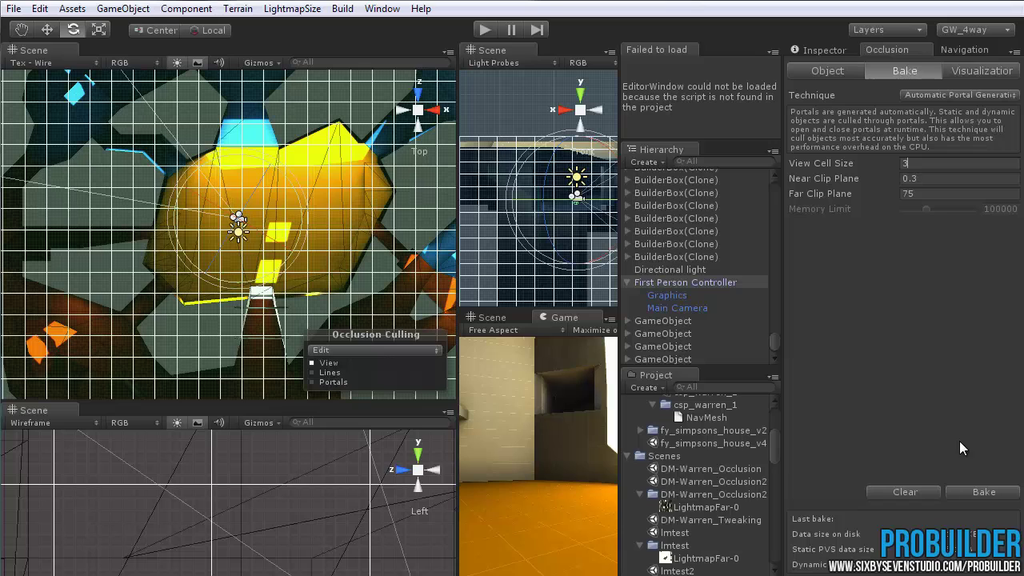
pyautogui.click(995, 94)
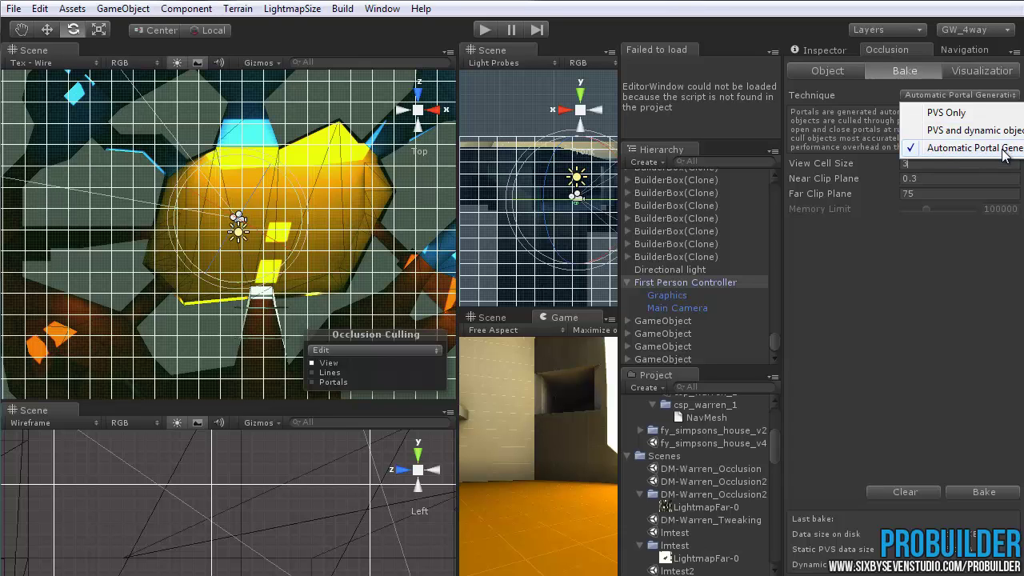
pyautogui.click(976, 130)
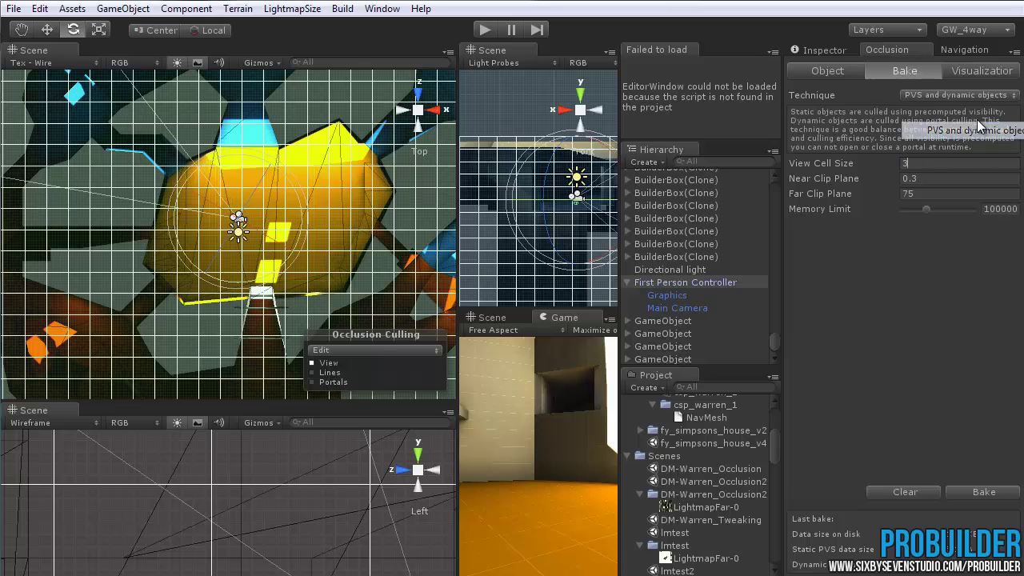
# Try the PVS Only occlusion technique, read its description, and restore PVS and dynamic objects
pyautogui.click(958, 115)
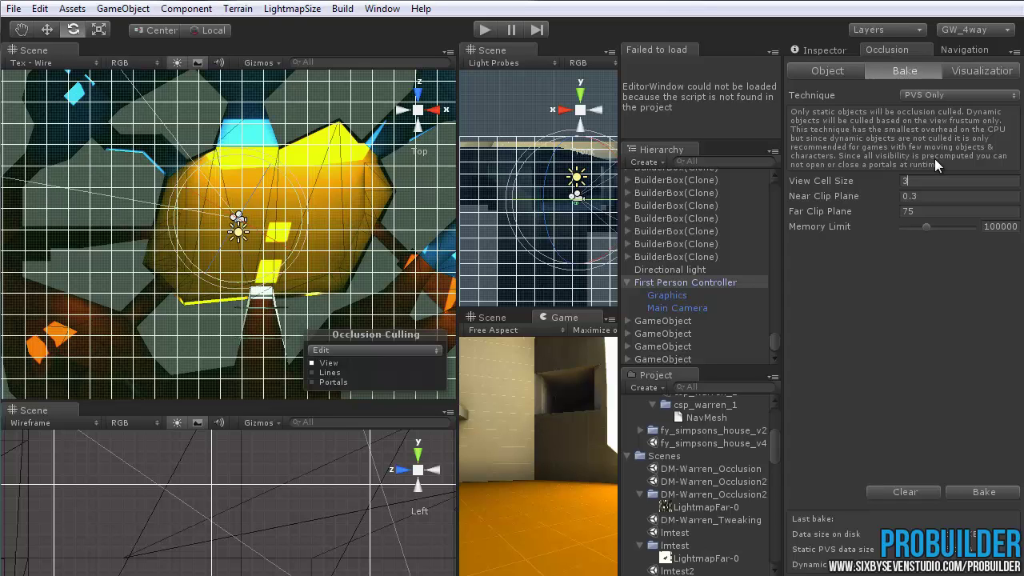
pyautogui.click(958, 94)
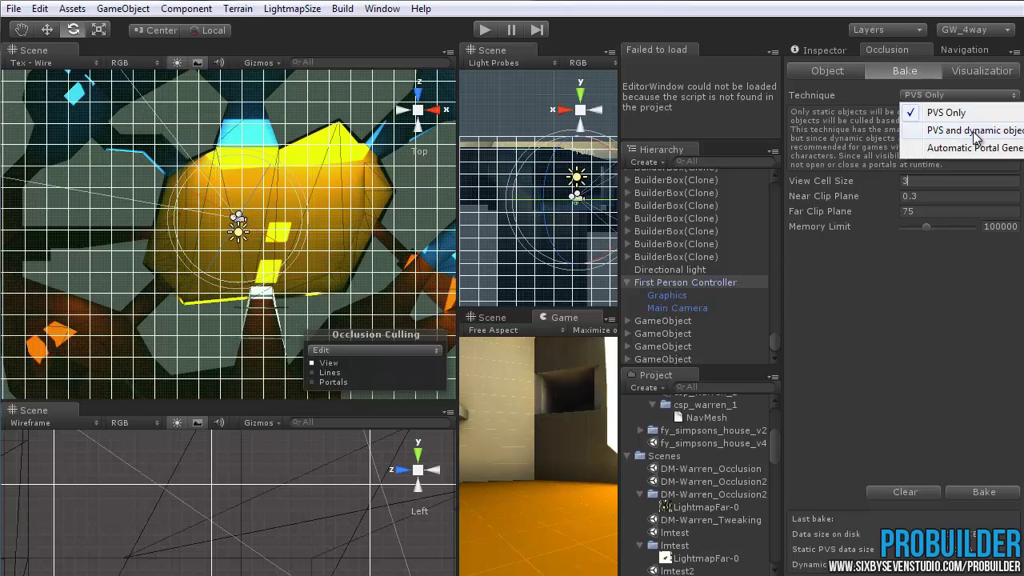
pyautogui.click(970, 131)
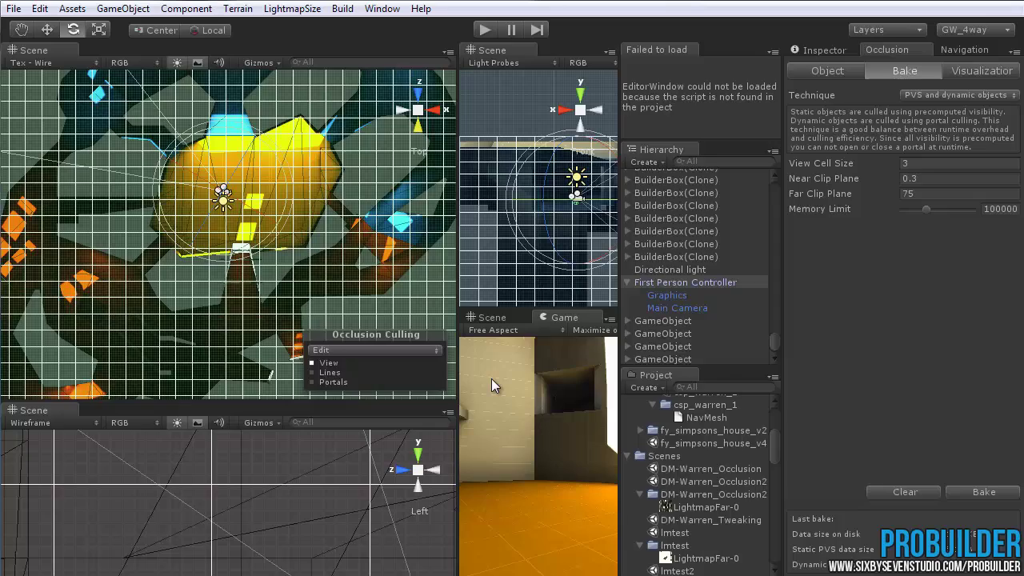
# Inspect the Game view maximized, restore the multi-view layout, and enlarge the Game view by narrowing the adjacent Top and Left scene views
pyautogui.hotkey('shift', 'space')
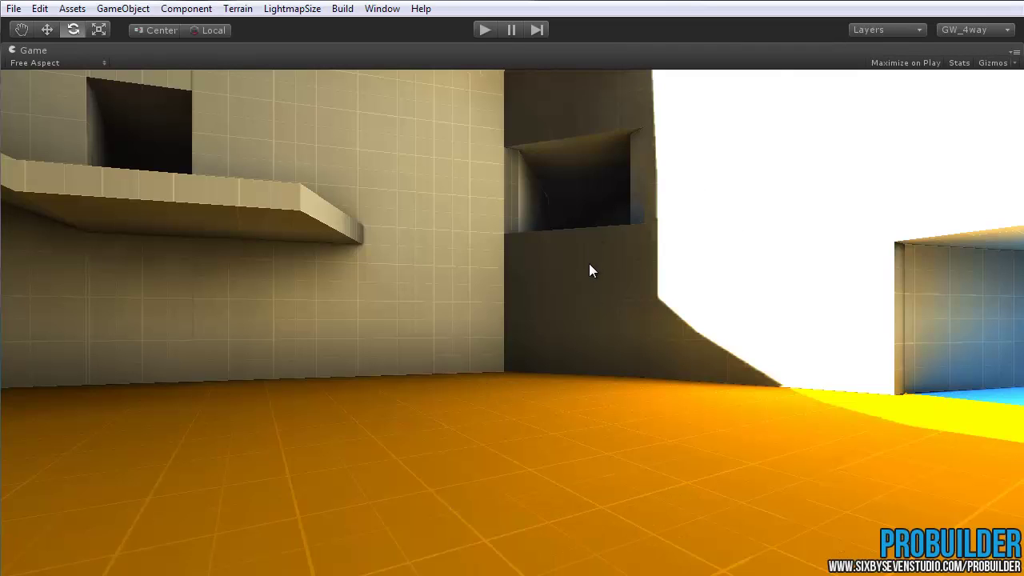
pyautogui.hotkey('shift', 'space')
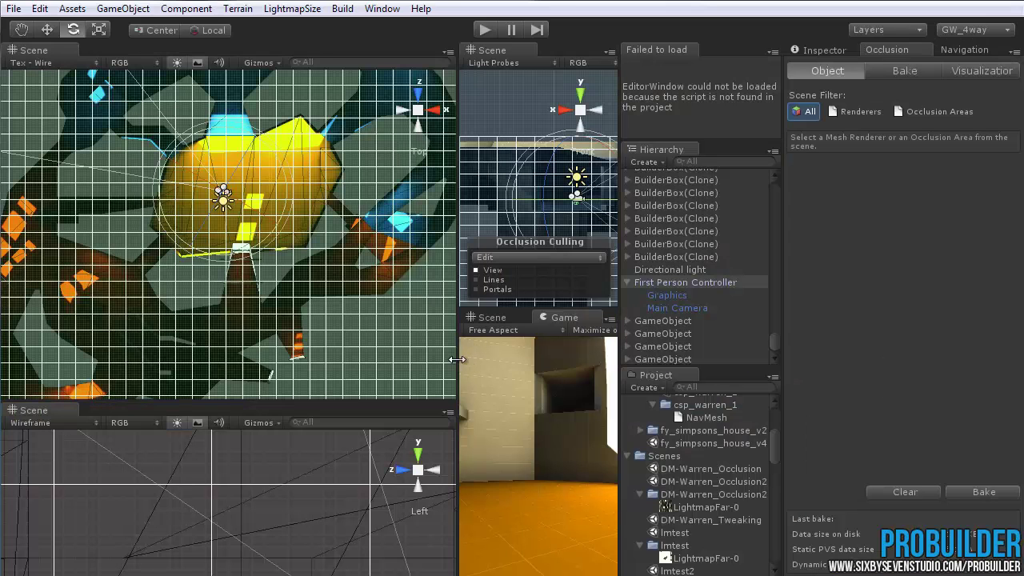
pyautogui.moveTo(460, 358); pyautogui.dragTo(191, 308)
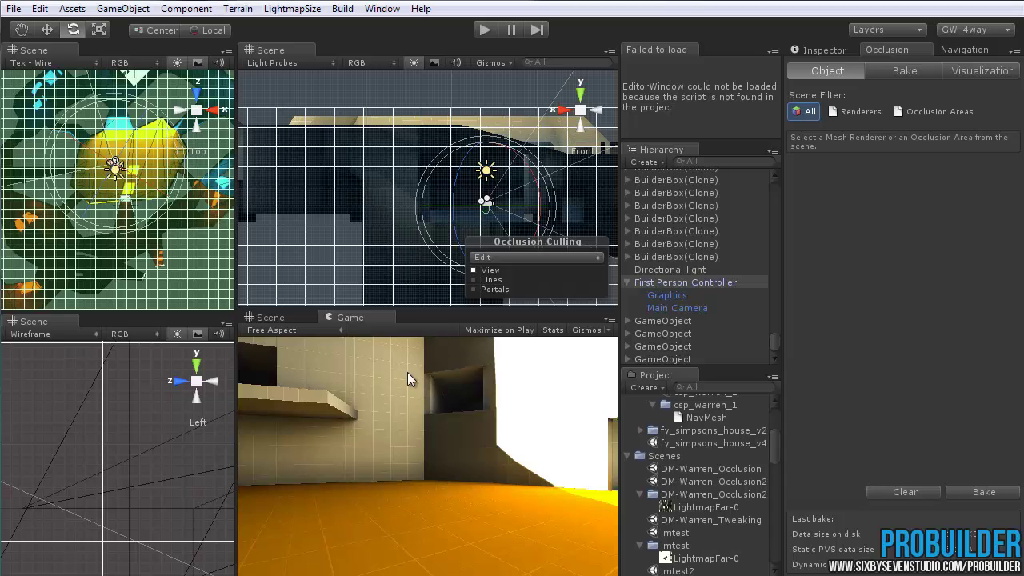
# Select the Main Camera under the First Person Controller
pyautogui.click(677, 308)
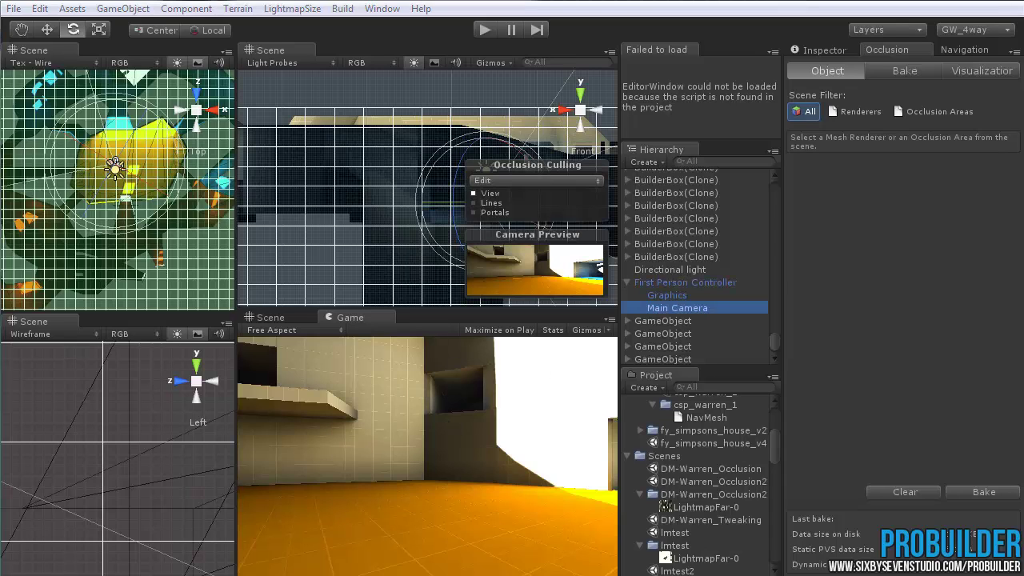